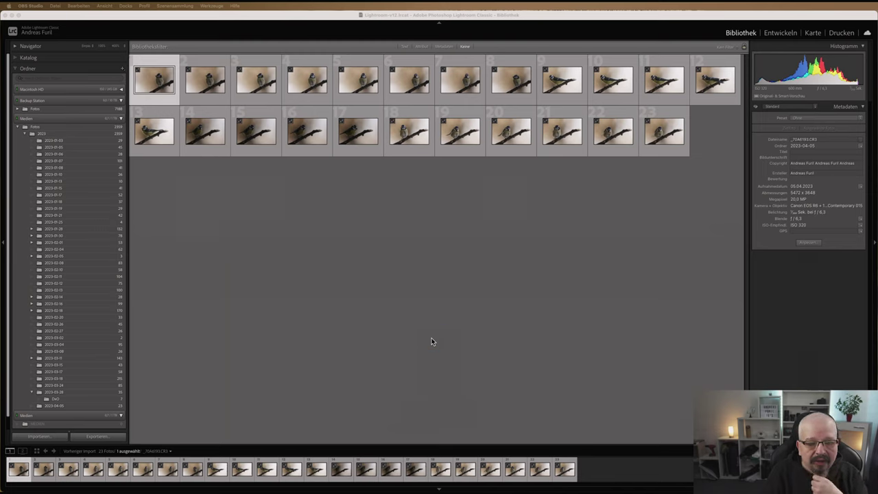
Compare the blue tit shots in Loupe view at 100% on the bird's cheek.
left_click(404, 297)
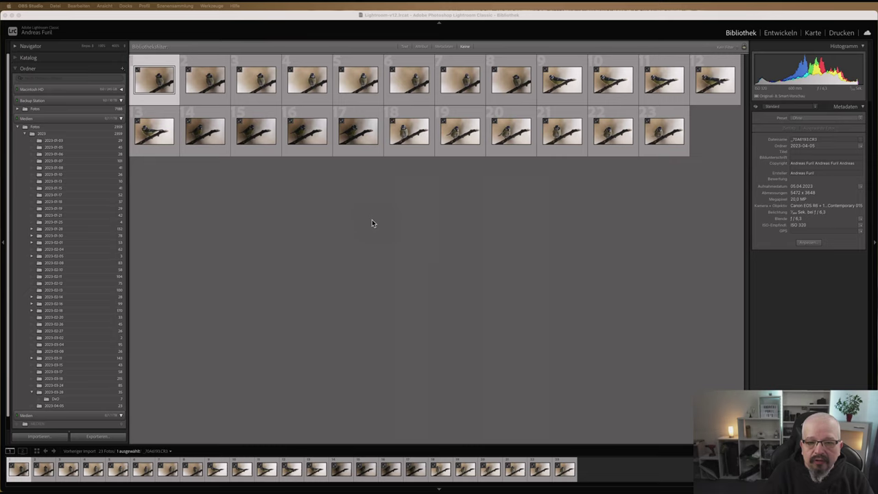
left_click(372, 221)
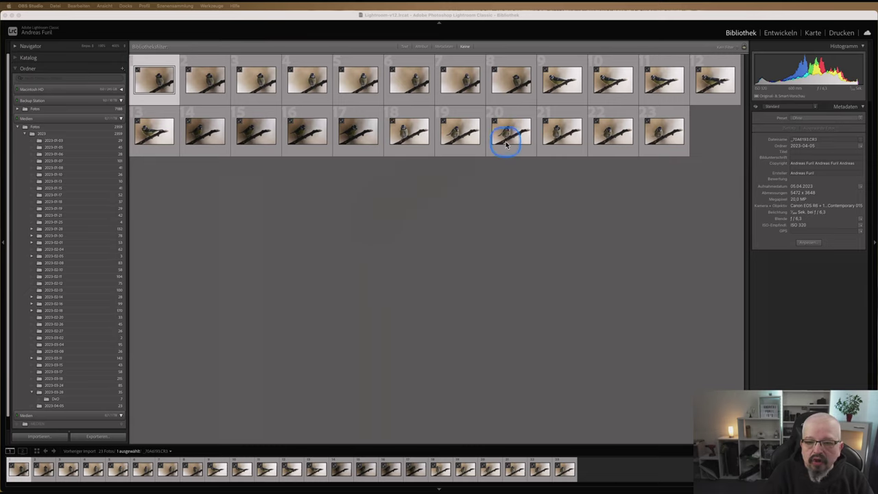
double_click(710, 83)
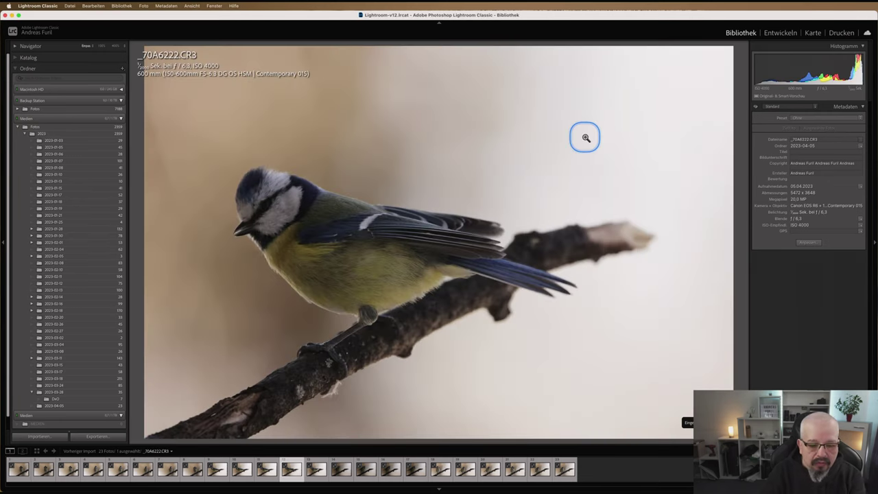
key("Right")
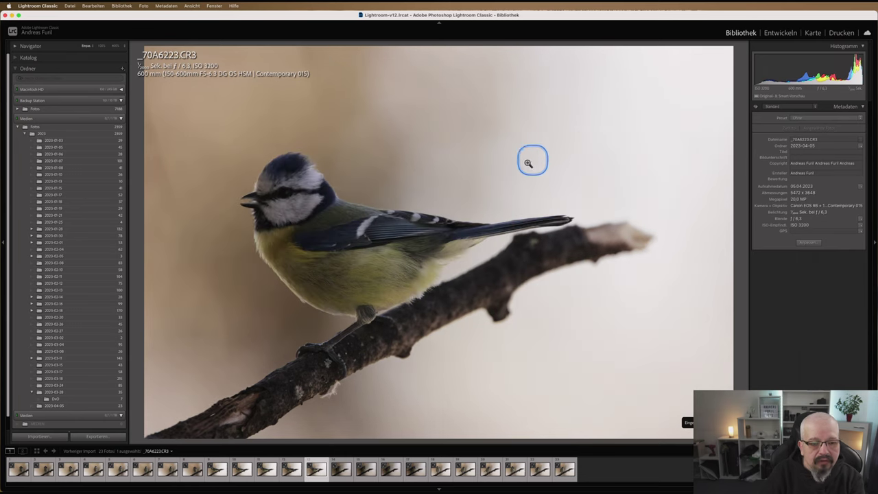
left_click(302, 211)
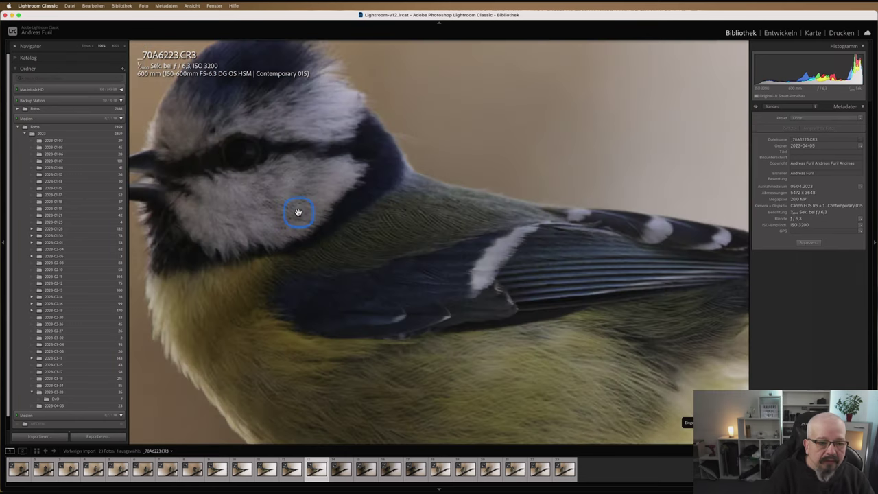
left_click_drag(299, 213, 377, 210)
left_click(376, 210)
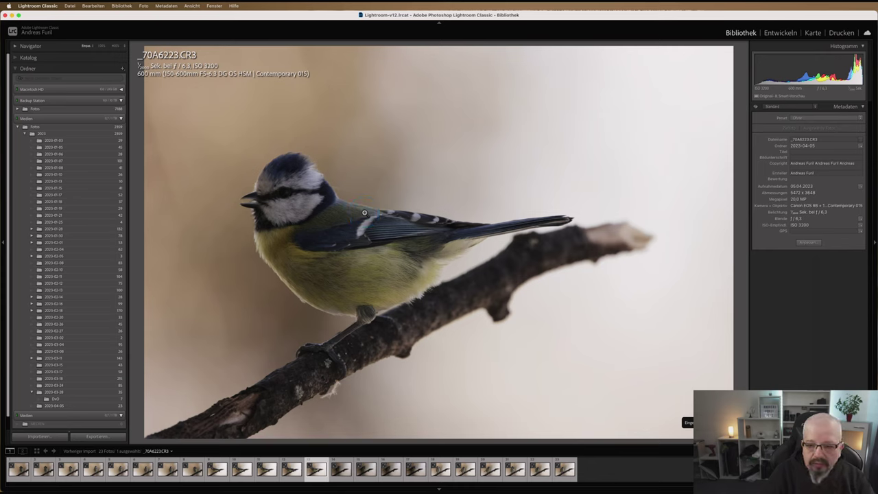
left_click(347, 217)
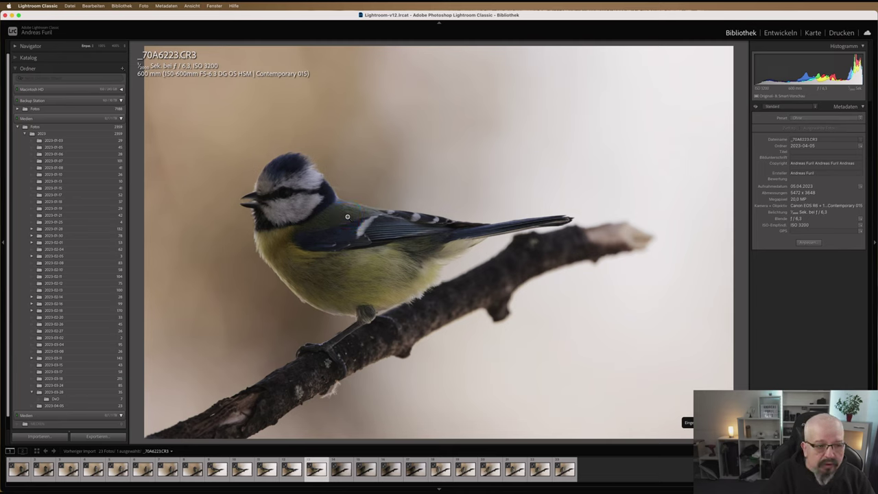
left_click(299, 214)
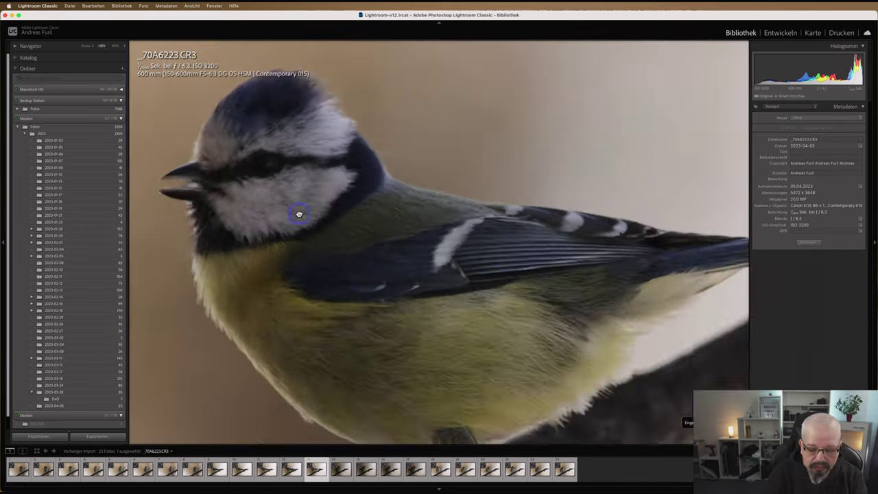
left_click_drag(286, 206, 386, 218)
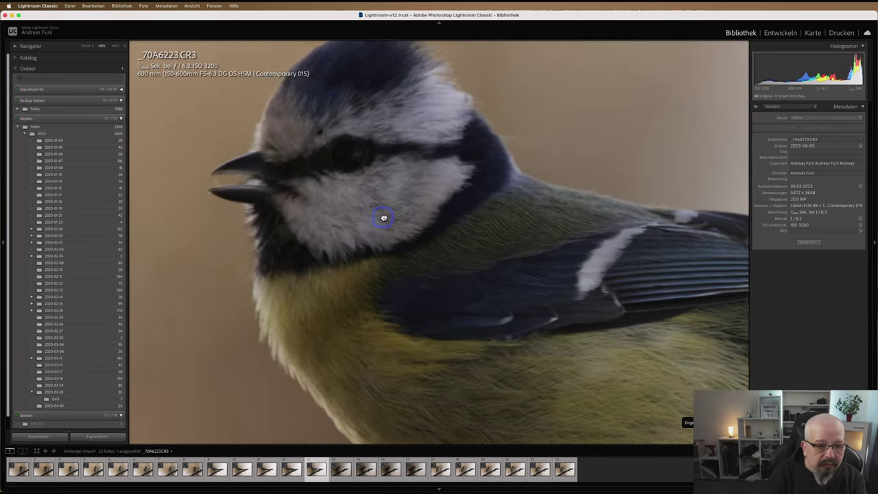
Inspect _70A6219 at 100% and take it into the Develop module.
key("Left")
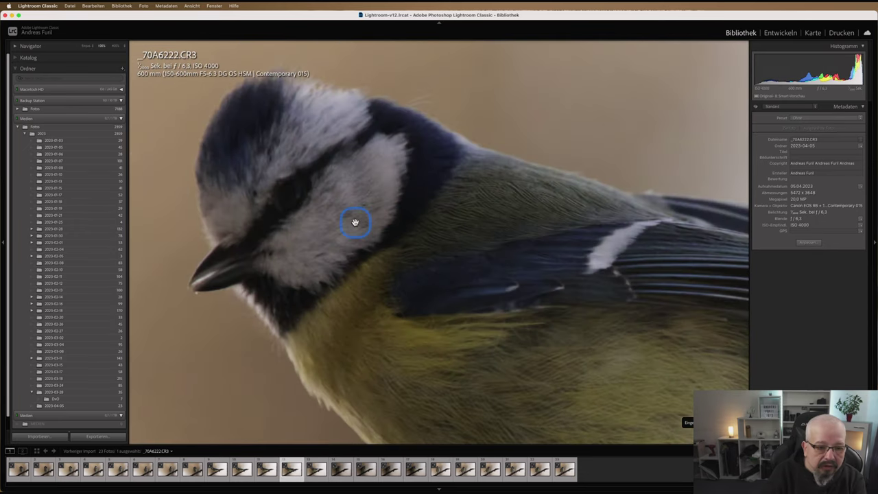
key("Left")
left_click(354, 223)
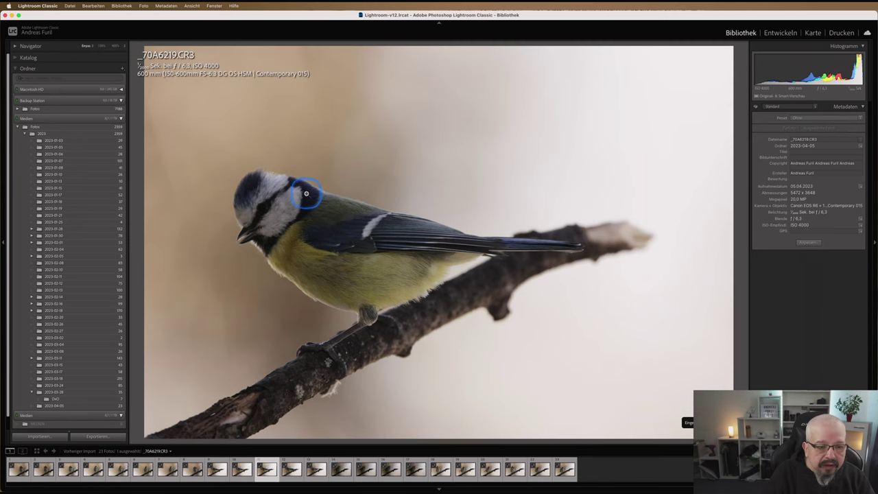
left_click(294, 196)
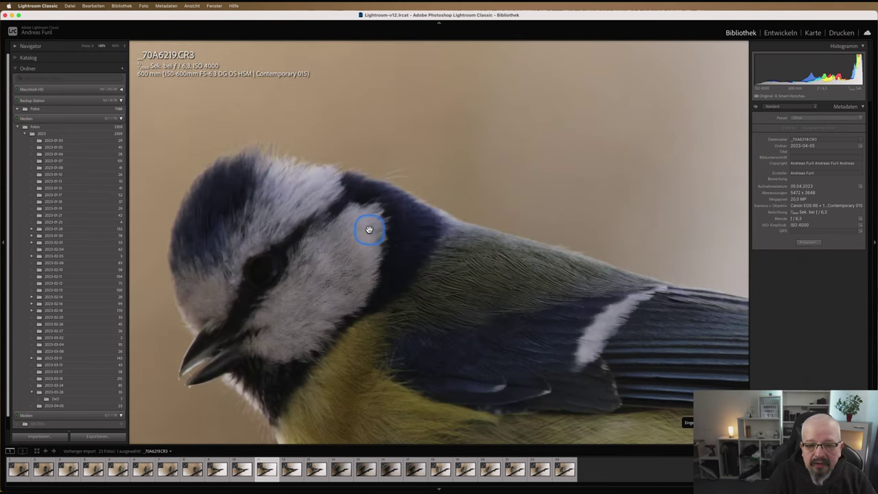
left_click(369, 227)
left_click_drag(418, 218, 424, 210)
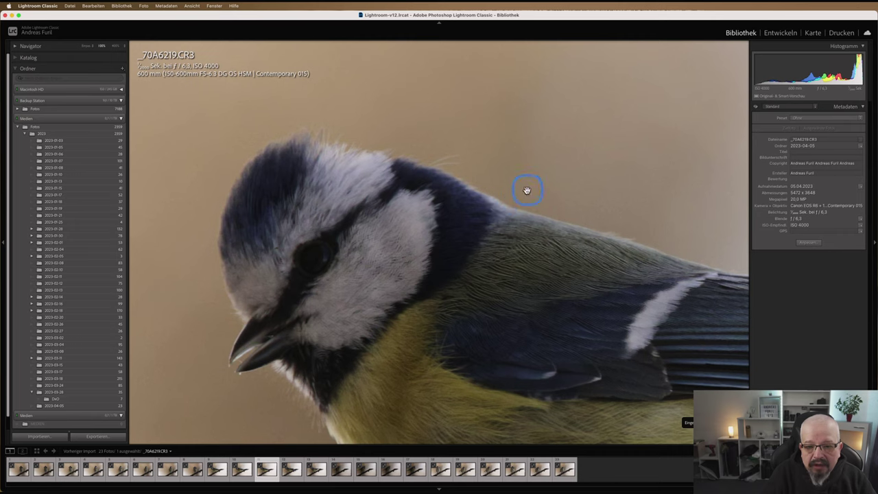
left_click(443, 212)
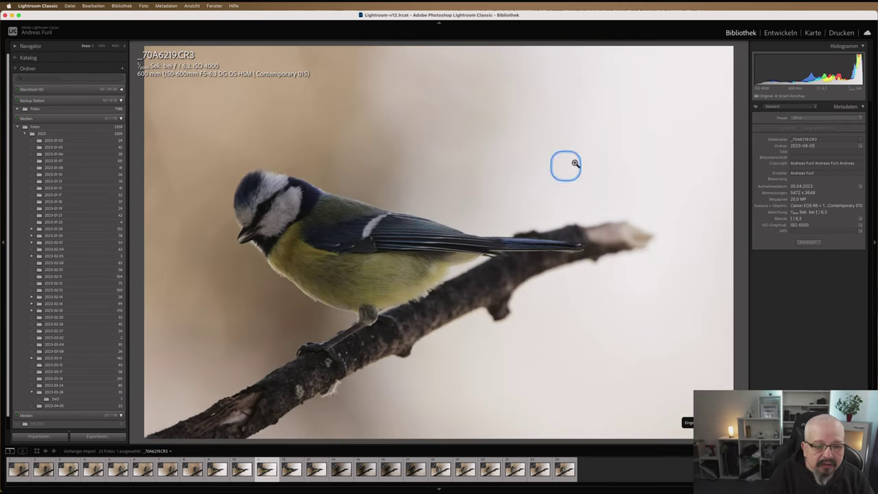
left_click(777, 32)
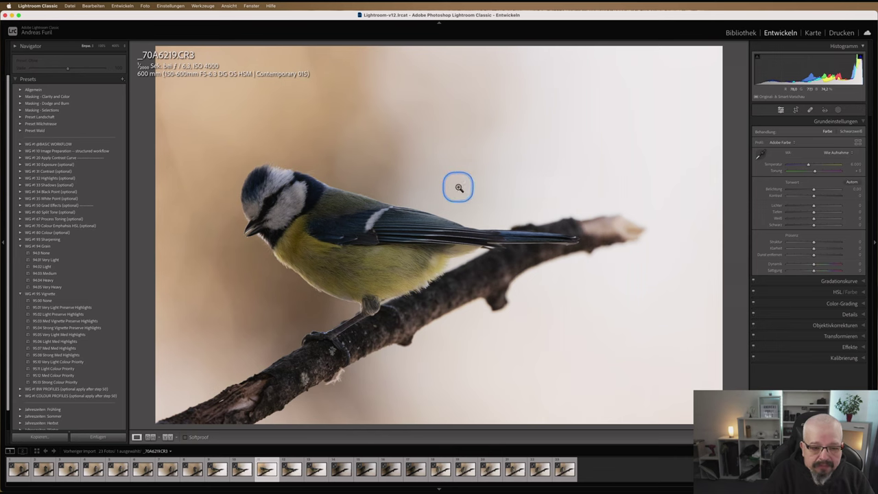
Run _70A6219 through DxO PureRAW 2 with DeepPRIME to a DNG.
right_click(458, 189)
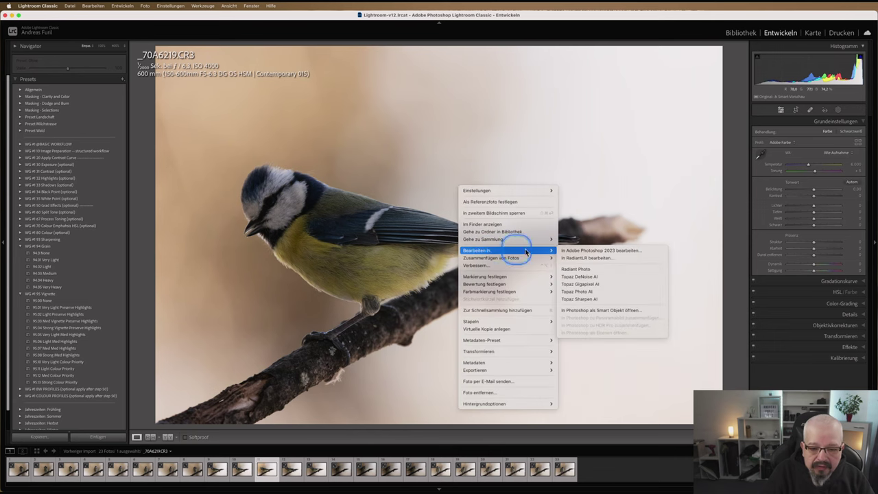
mouse_move(477, 251)
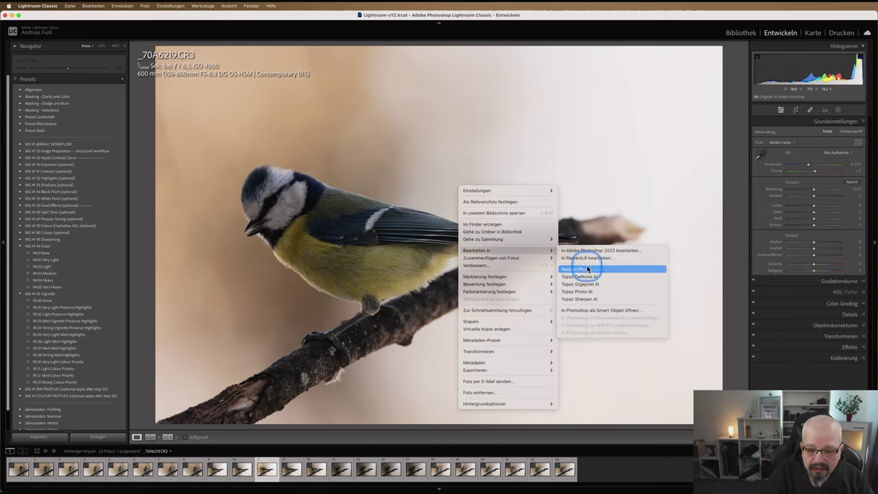
left_click(576, 207)
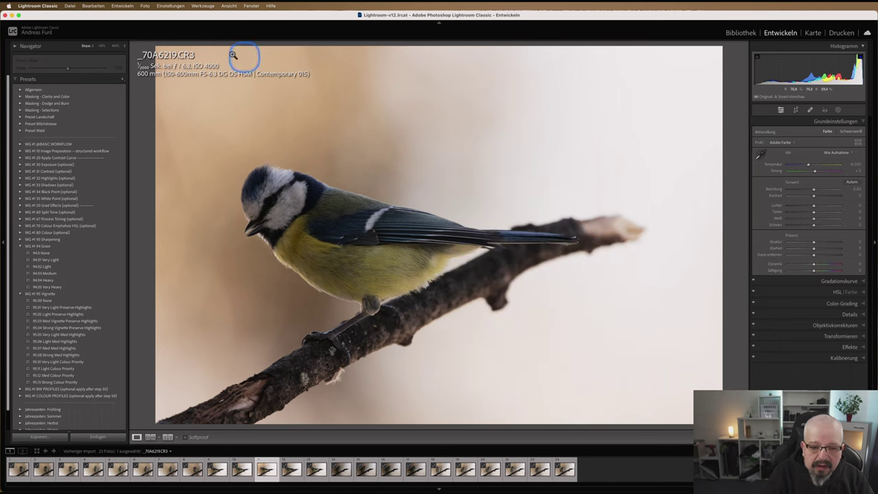
left_click(70, 6)
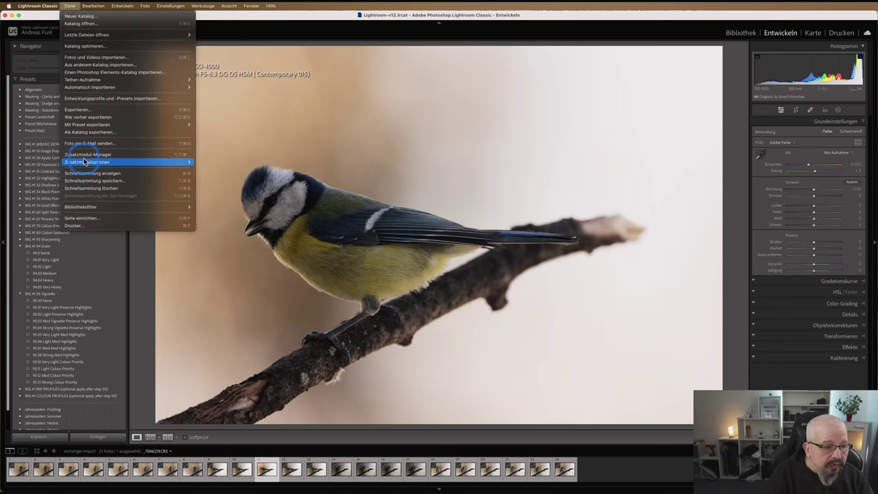
left_click(105, 160)
left_click(224, 206)
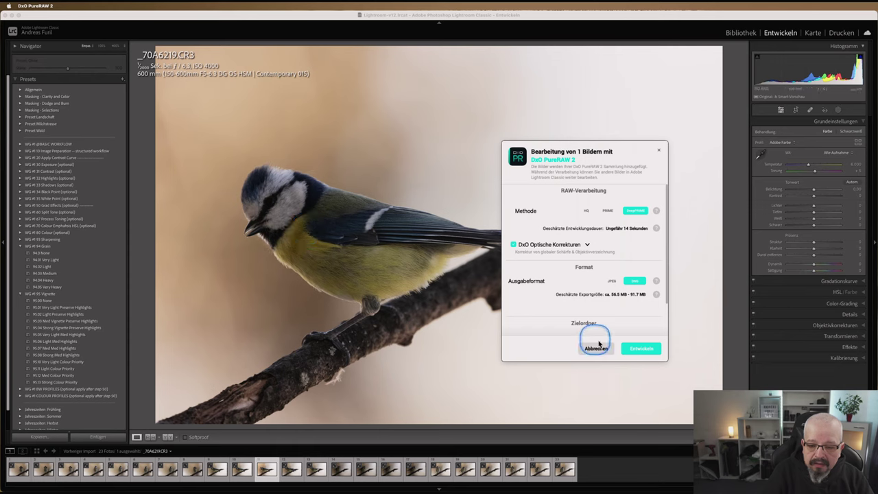
left_click(632, 349)
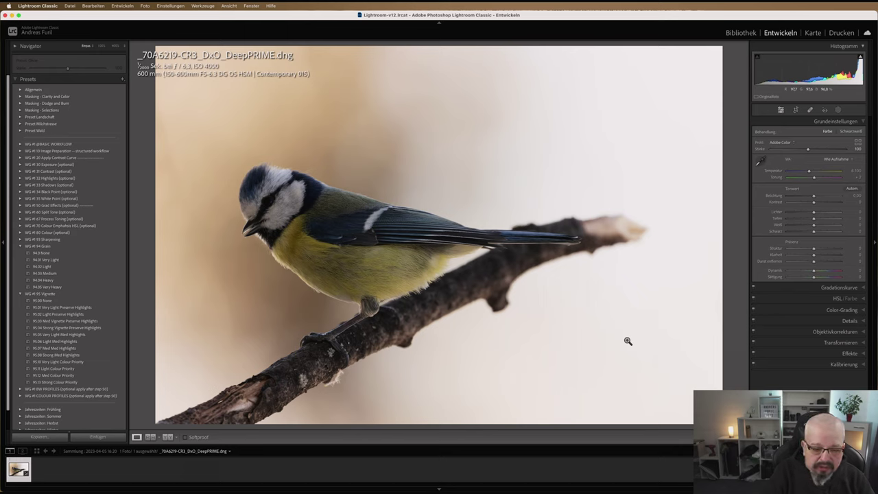
Check the denoised bird's head detail at 1:1 zoom.
left_click(610, 330)
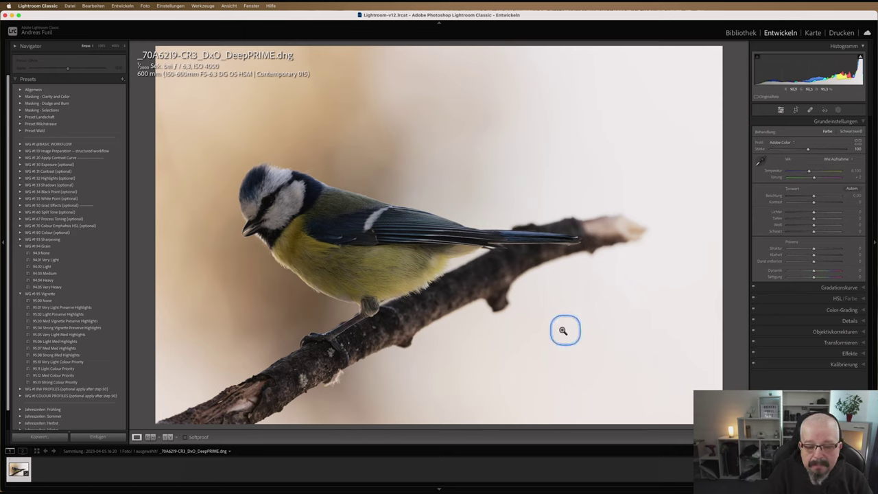
left_click(295, 227)
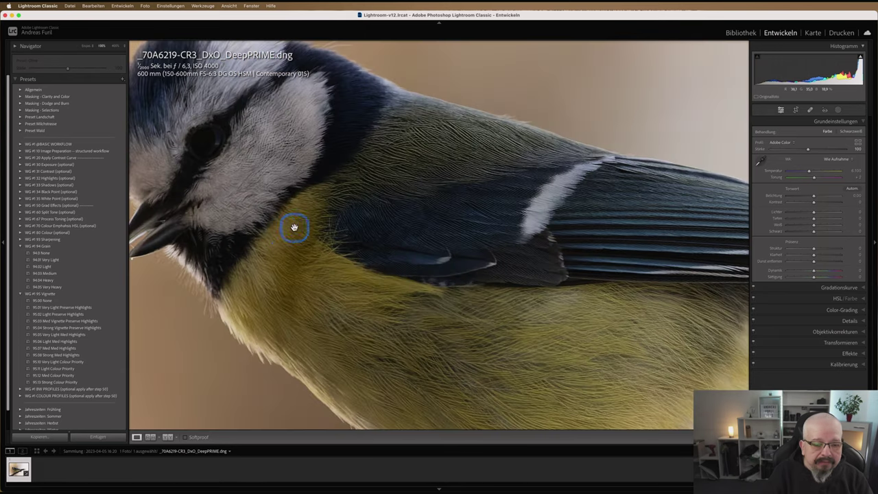
left_click_drag(284, 231, 487, 282)
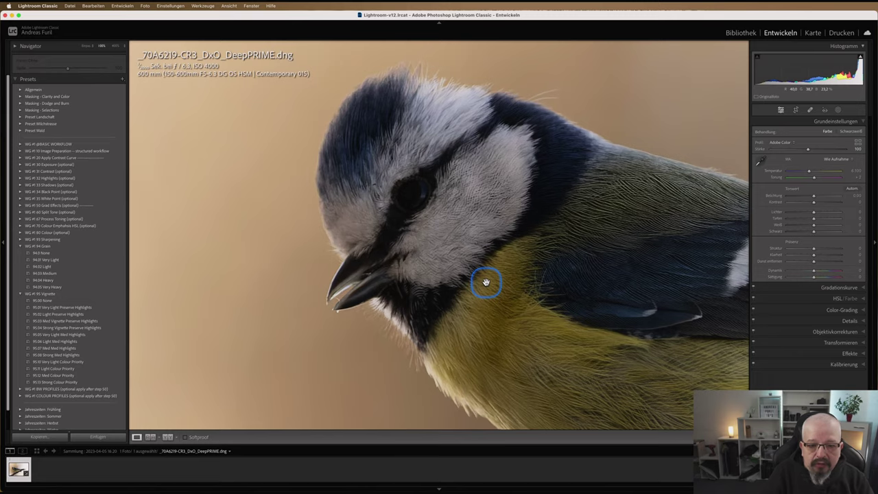
left_click(485, 282)
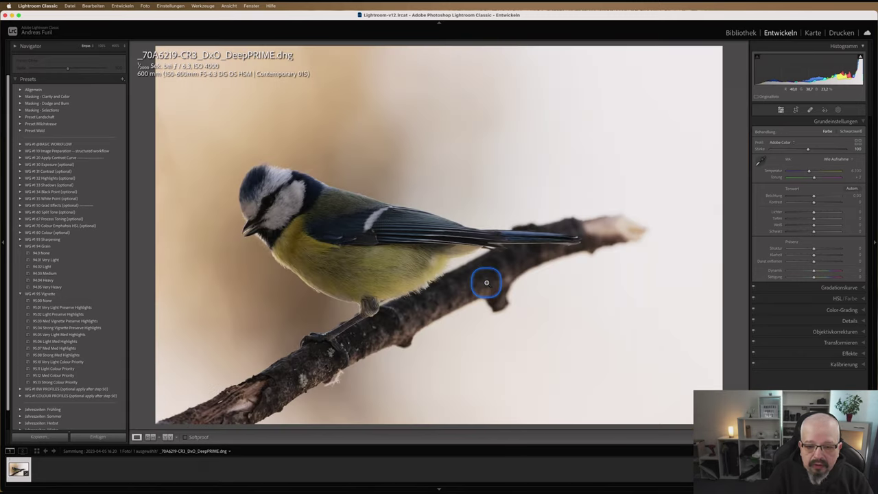
Crop in from the top-right corner so the bird fills more frame.
left_click(796, 111)
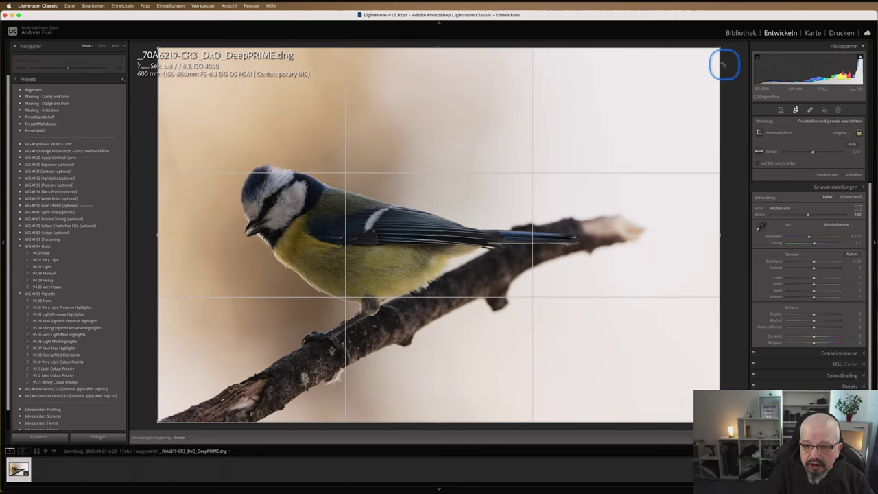
left_click_drag(710, 58, 680, 77)
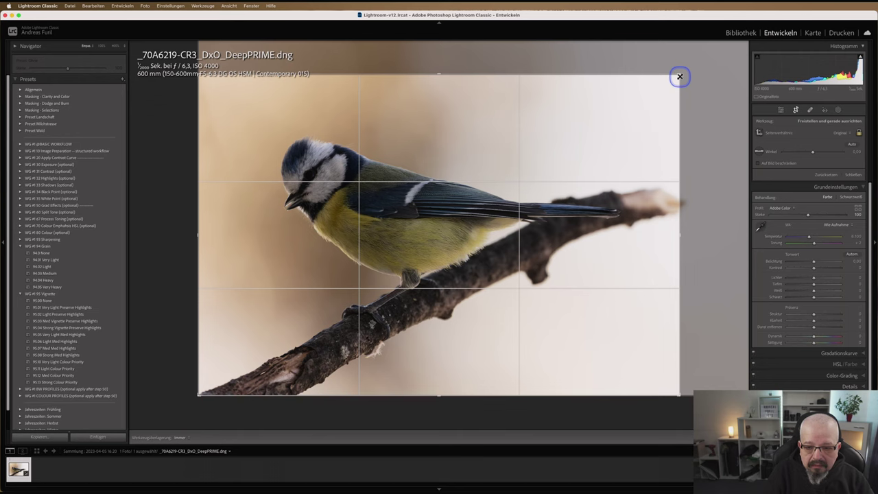
key("Return")
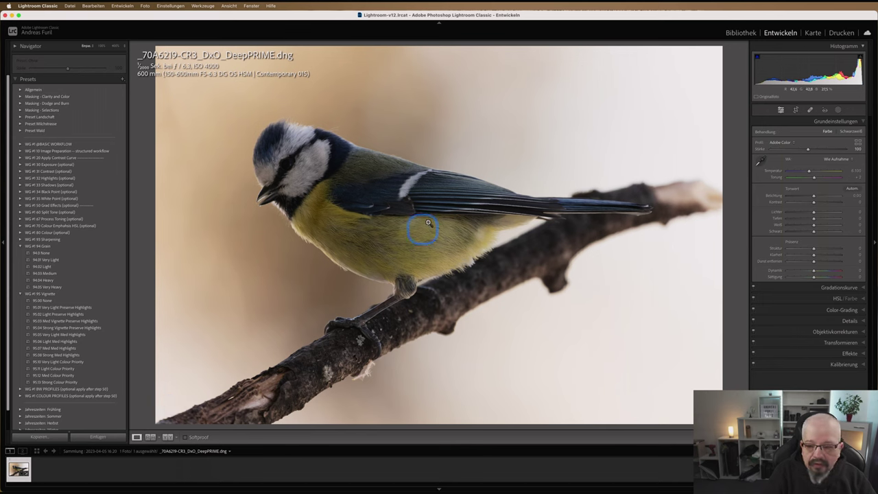
Edit the photo in RadiantLR as a copy with Lightroom adjustments.
right_click(450, 164)
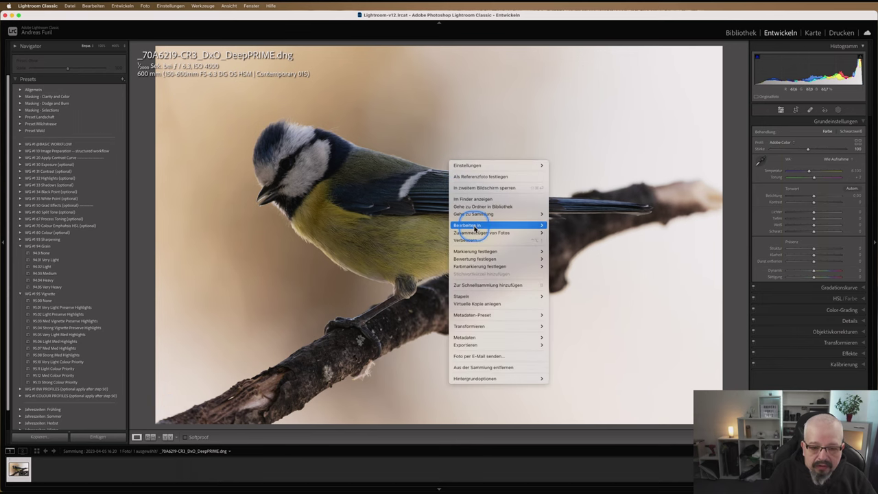
mouse_move(480, 225)
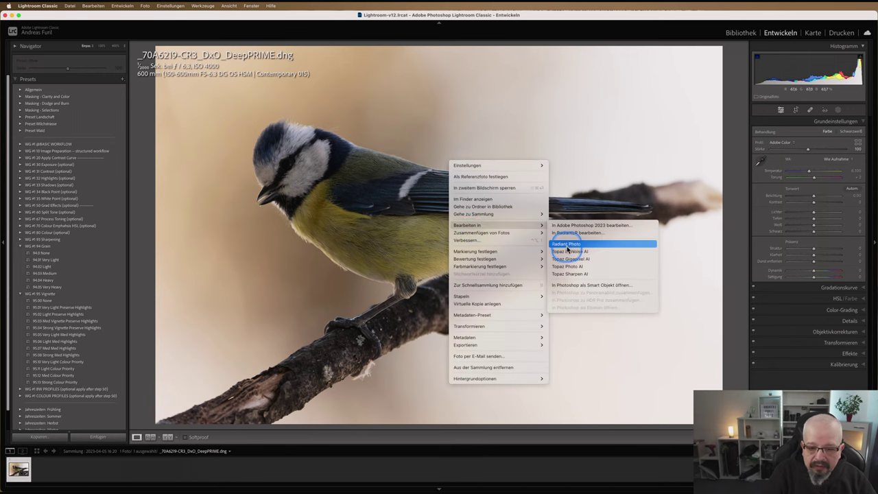
left_click(569, 233)
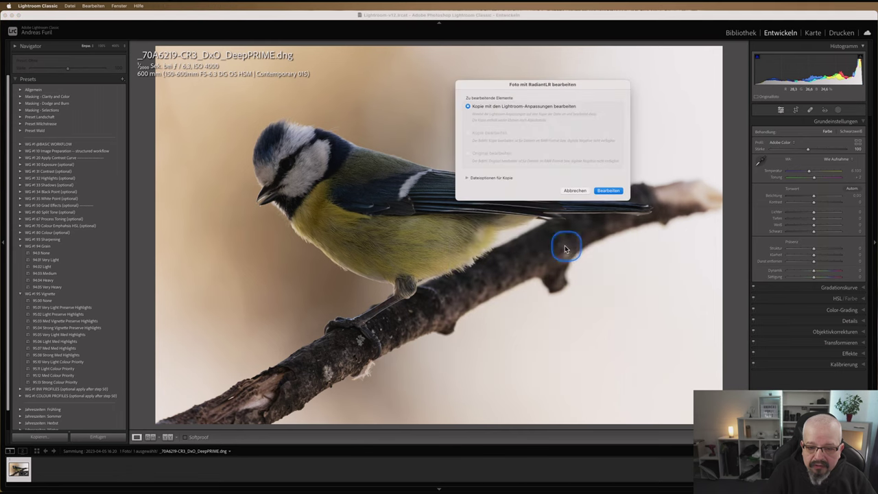
left_click(608, 191)
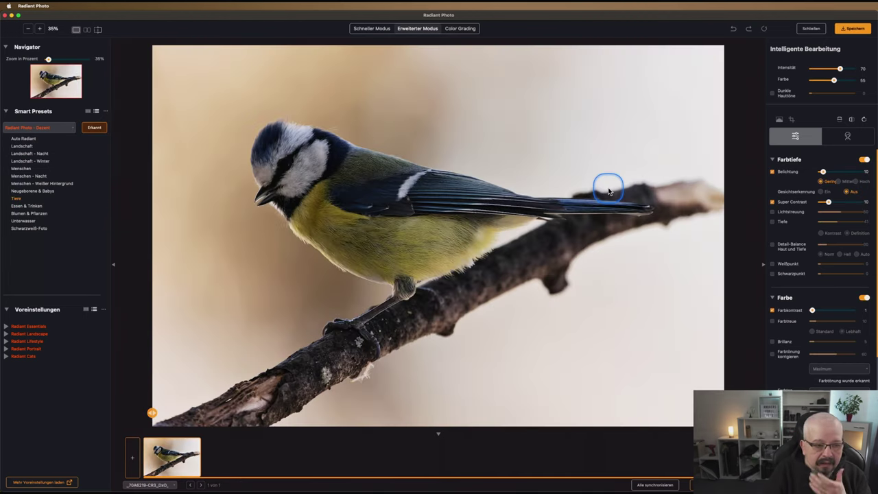
left_click(60, 129)
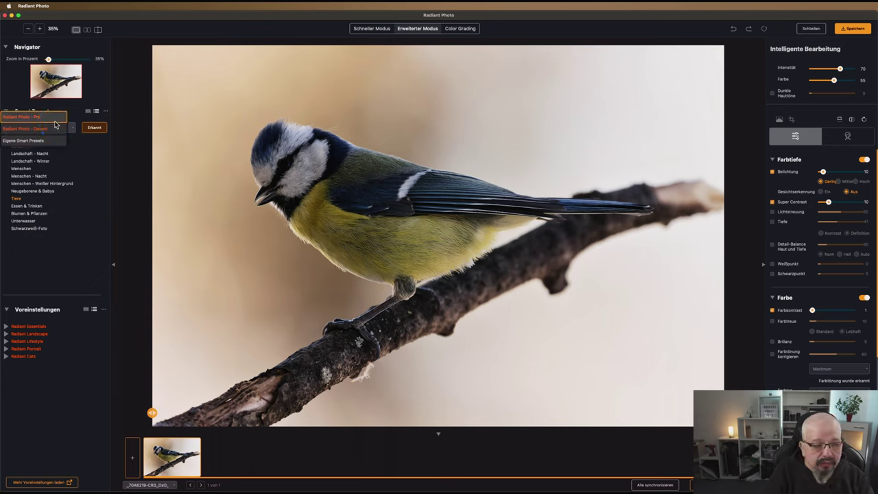
left_click(54, 119)
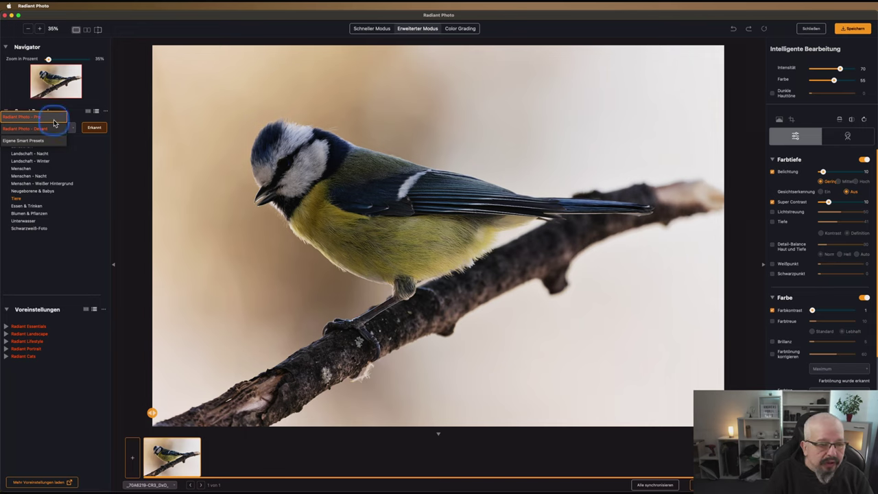
left_click(414, 275)
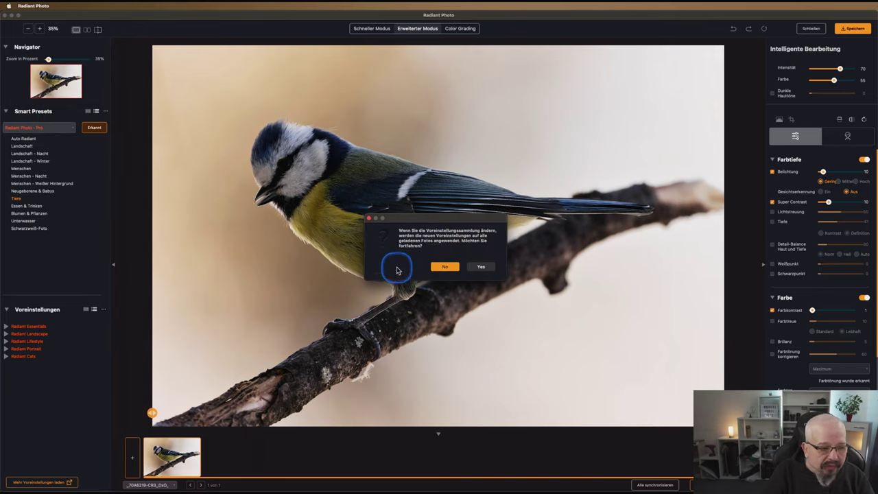
left_click(447, 268)
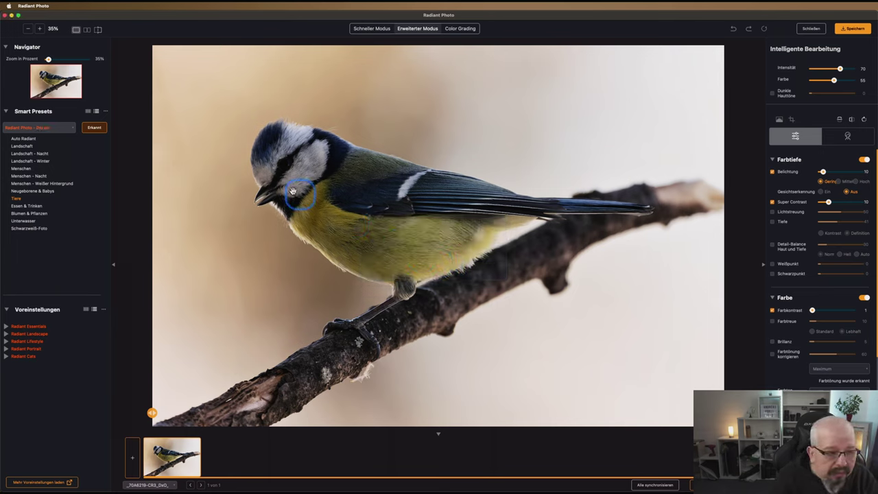
left_click(69, 134)
left_click(53, 117)
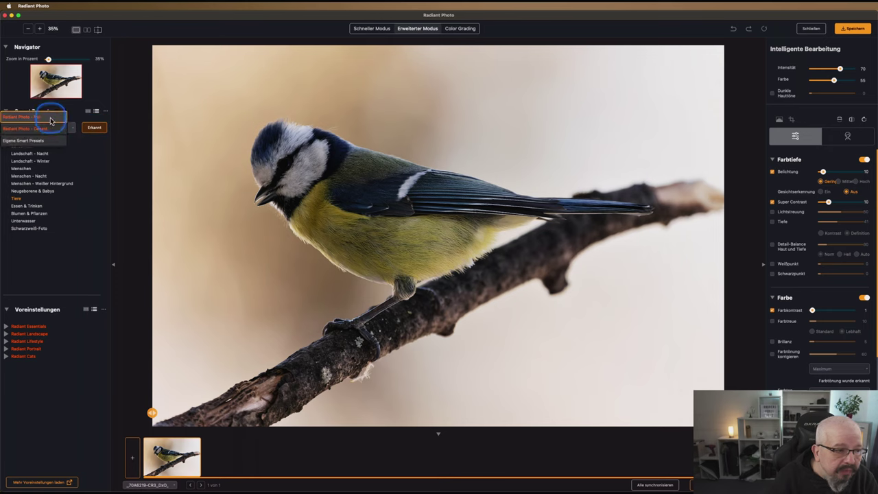
left_click(481, 266)
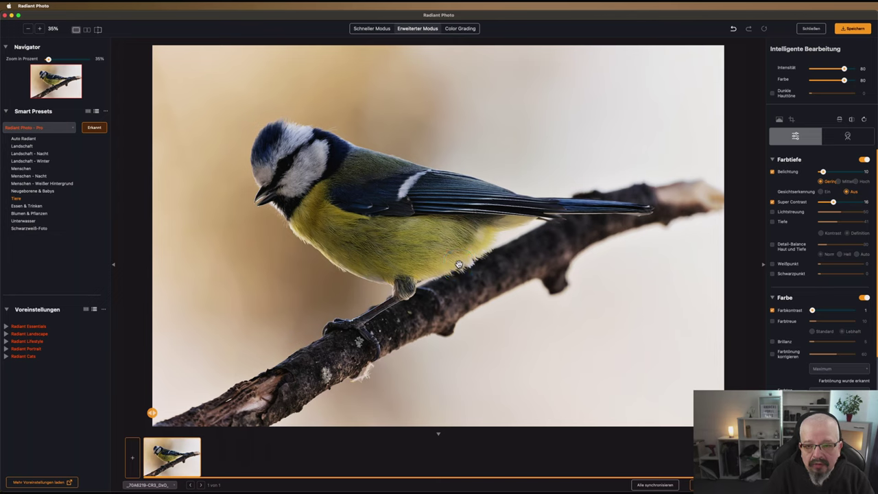
left_click(54, 130)
left_click(51, 144)
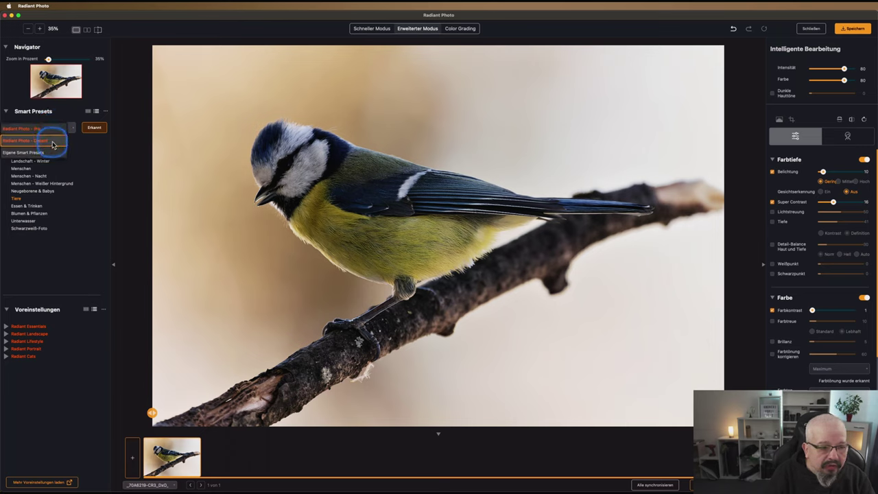
left_click(53, 144)
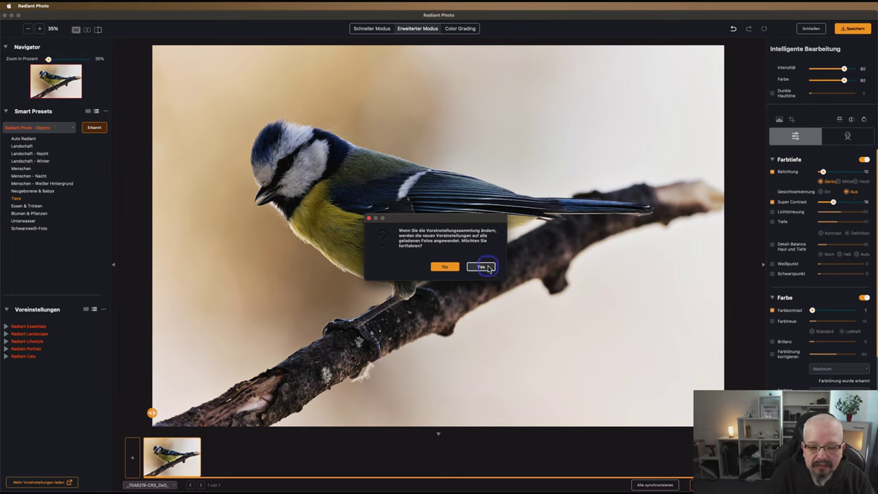
left_click(488, 267)
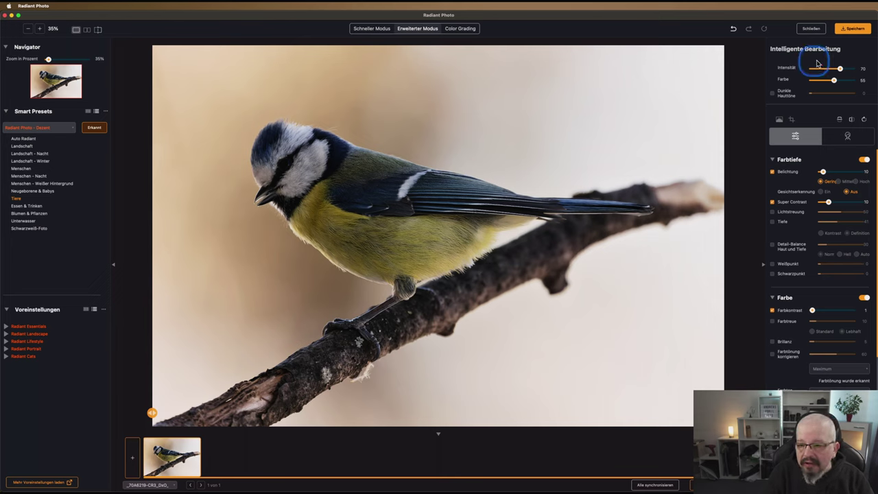
left_click(804, 85)
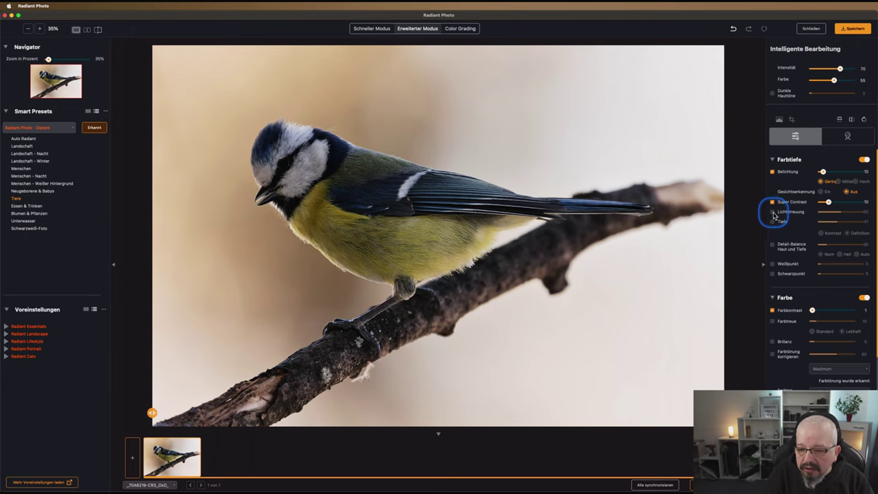
Enable Lichtstreuung and Tiefe, and turn on Farbtreue at 8.
left_click(772, 212)
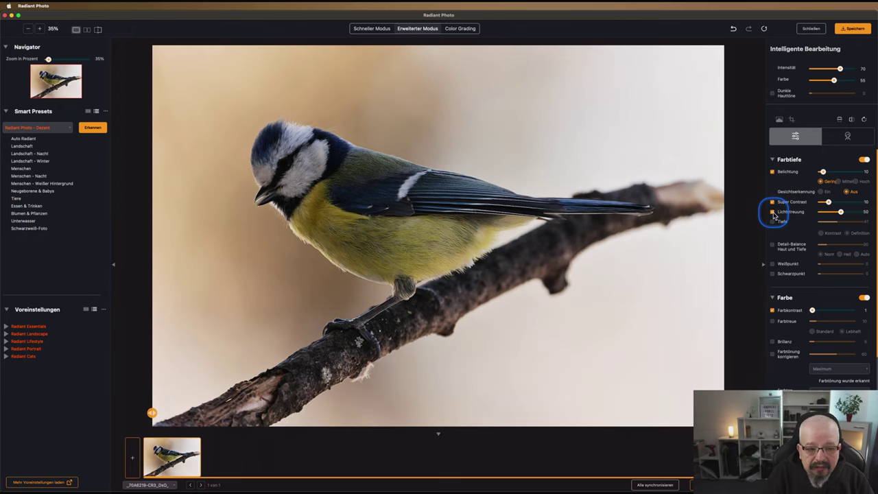
left_click(773, 221)
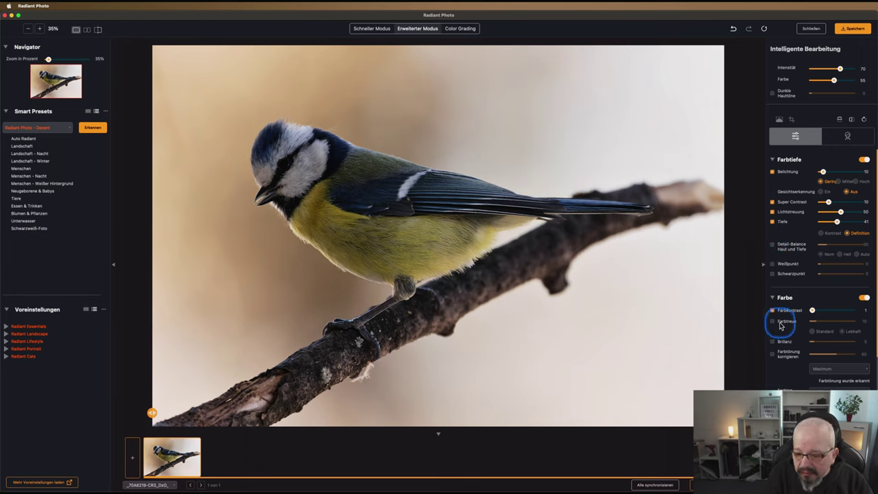
left_click(773, 322)
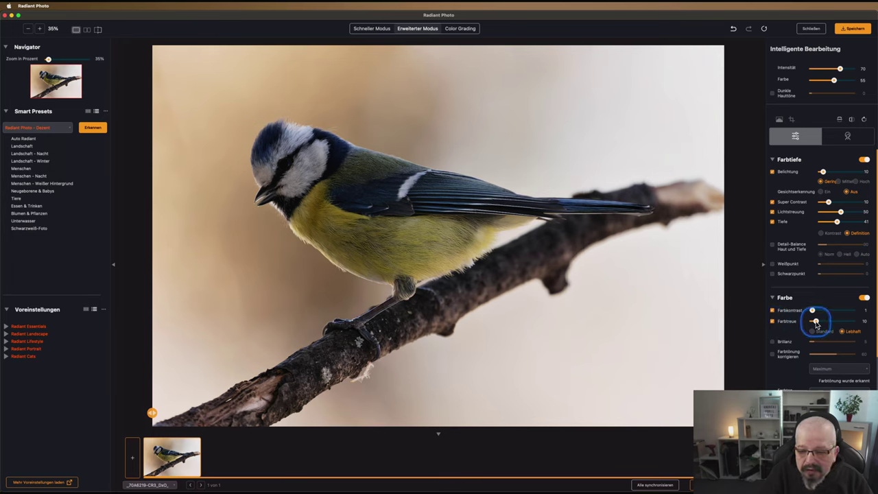
mouse_move(816, 321)
left_mouse_down()
mouse_move(835, 323)
mouse_move(820, 322)
left_mouse_up()
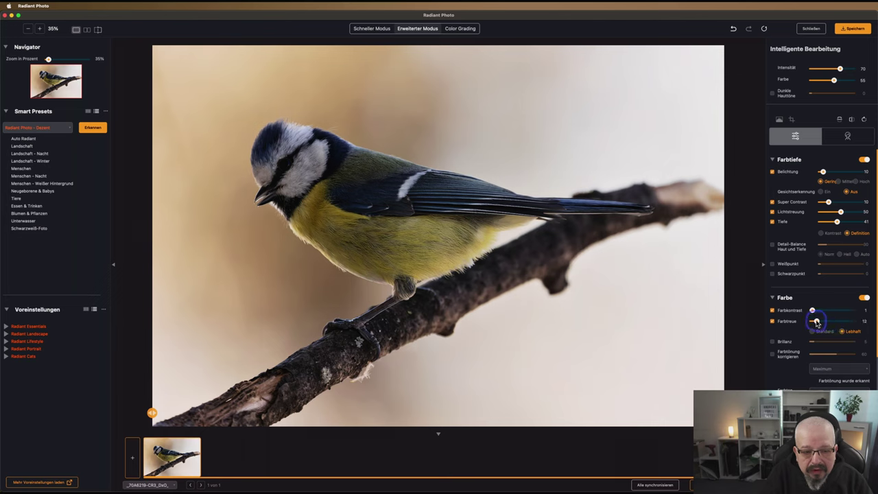
left_click_drag(817, 322, 816, 322)
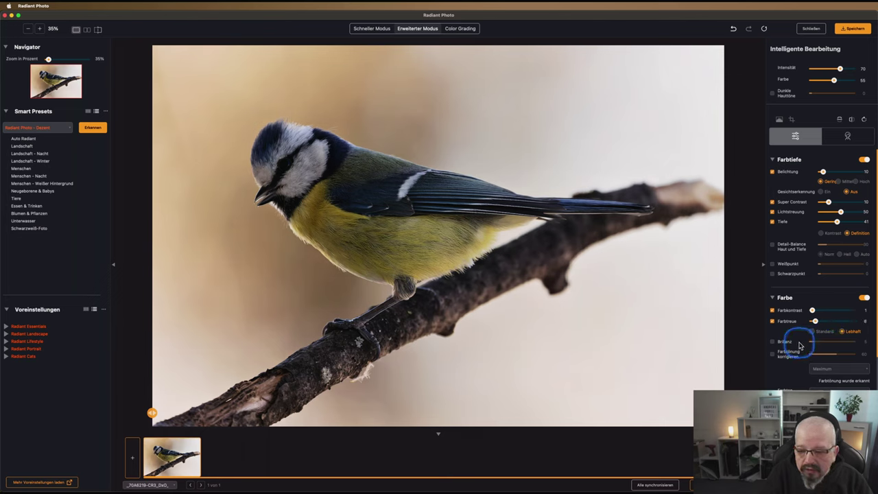
Turn on Farbtönung korrigieren and set it to about 20.
scroll(789, 343, "down", 2)
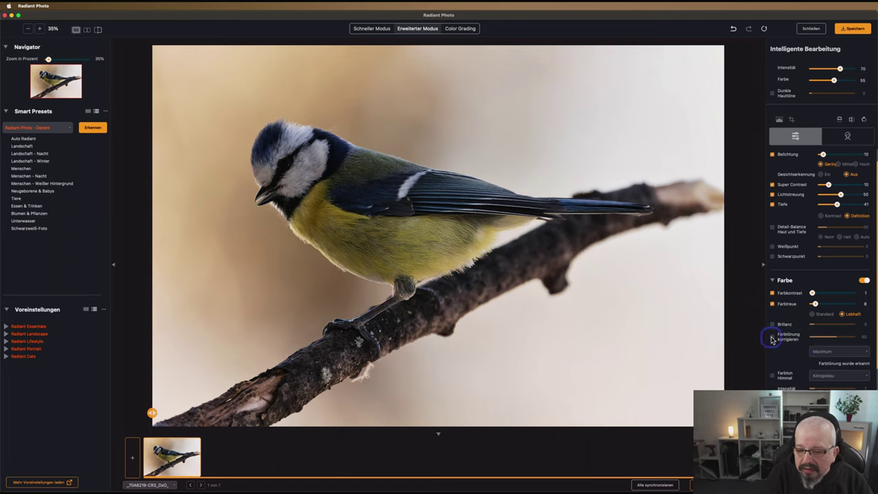
left_click(773, 337)
left_click_drag(837, 338, 830, 337)
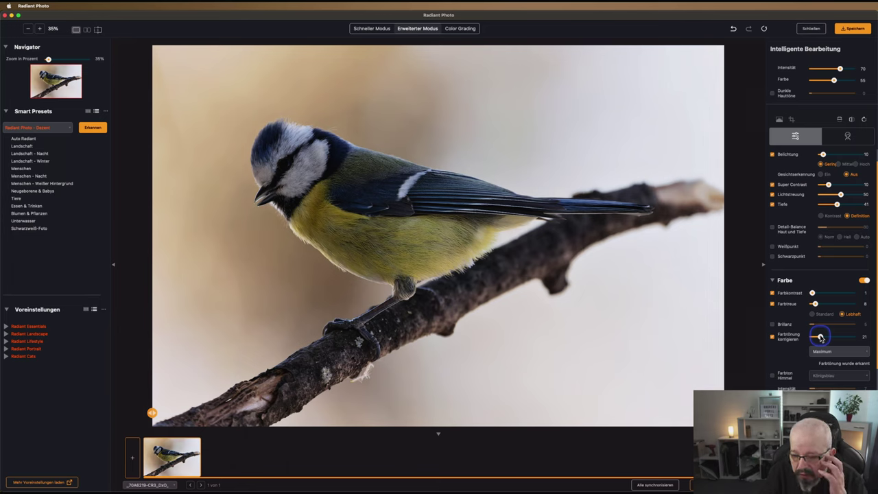
left_click_drag(820, 337, 819, 337)
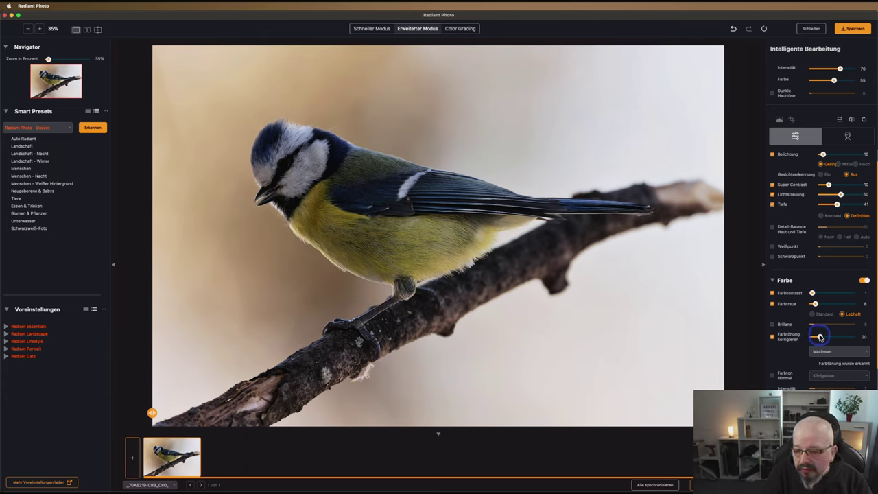
Try the foliage tone options and sky tone adjustment, leaving sky tone off.
scroll(810, 350, "down", 2)
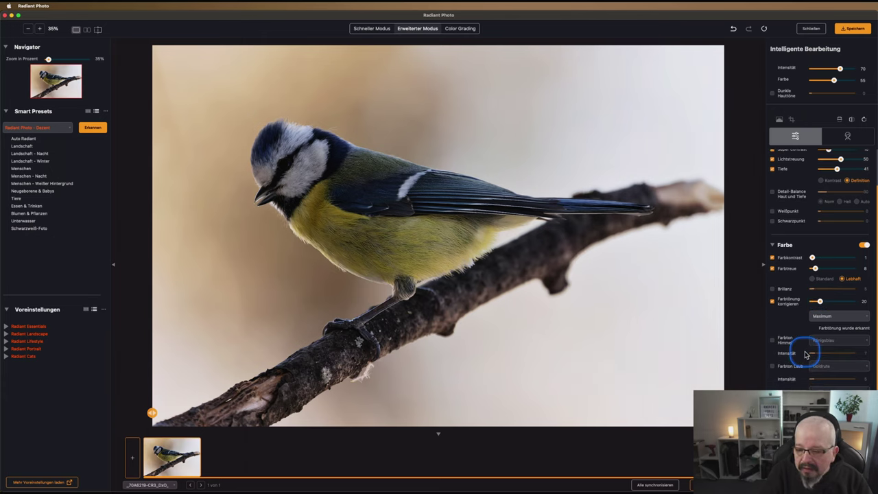
scroll(807, 354, "down", 2)
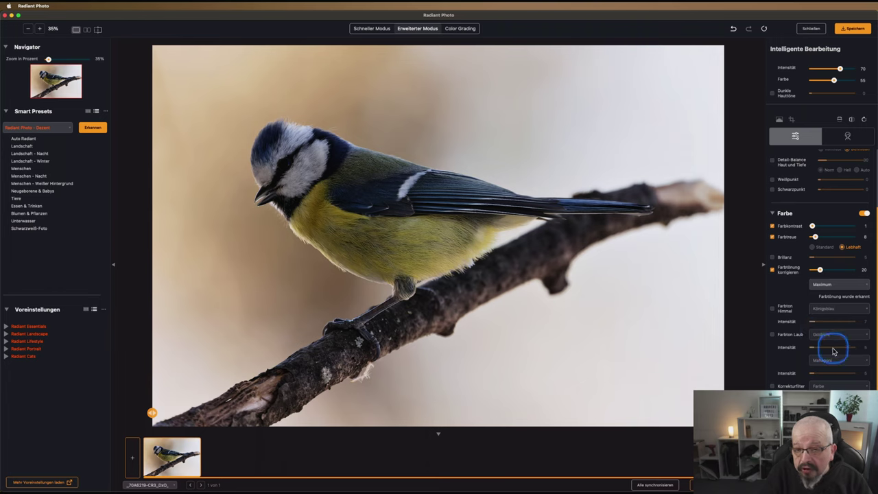
left_click(850, 334)
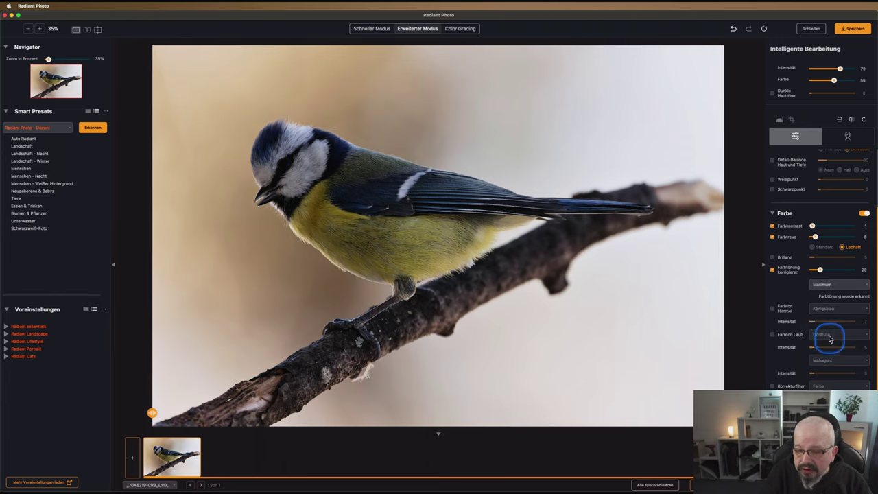
left_click(833, 356)
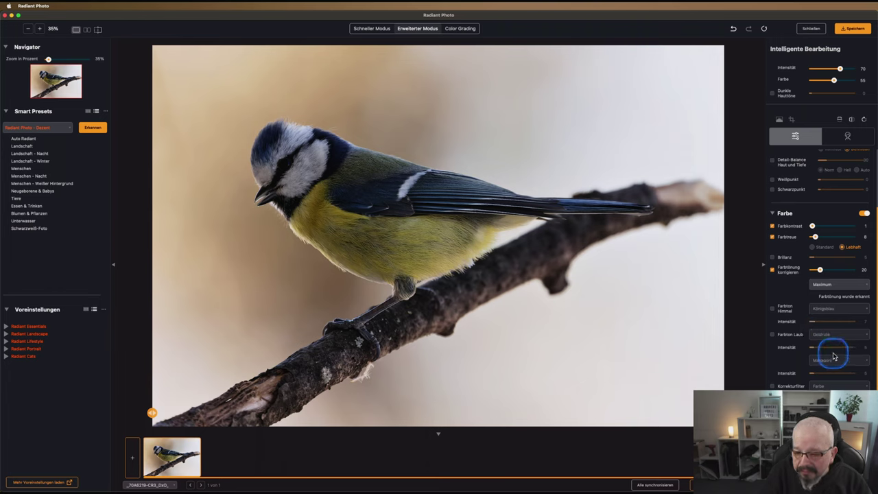
left_click(780, 310)
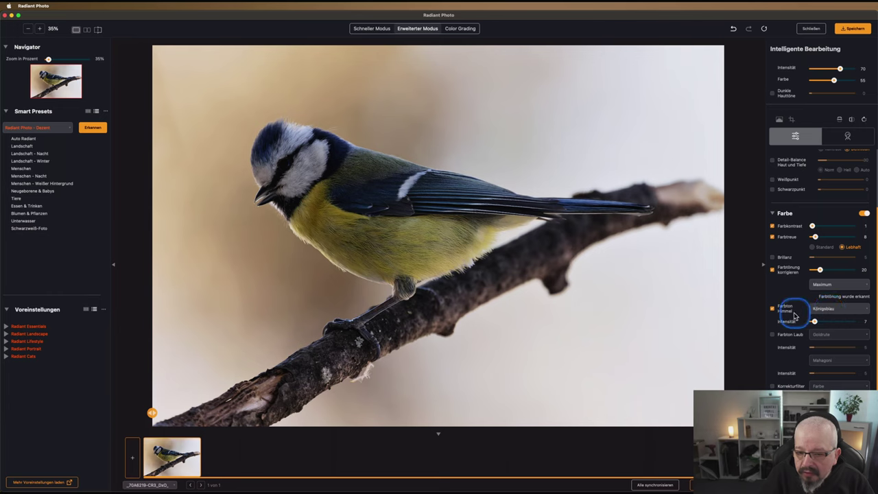
left_click(773, 309)
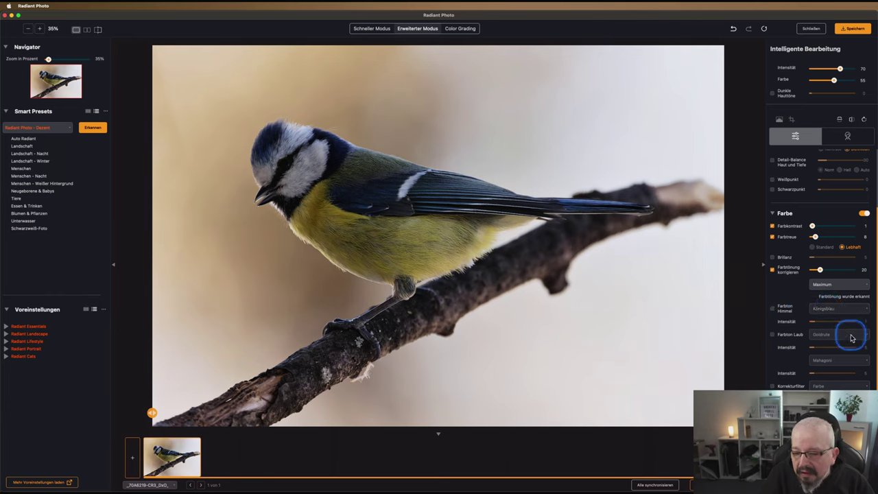
Test the Korrekturfilter at 200 by toggling it, then leave it off.
scroll(851, 338, "down", 3)
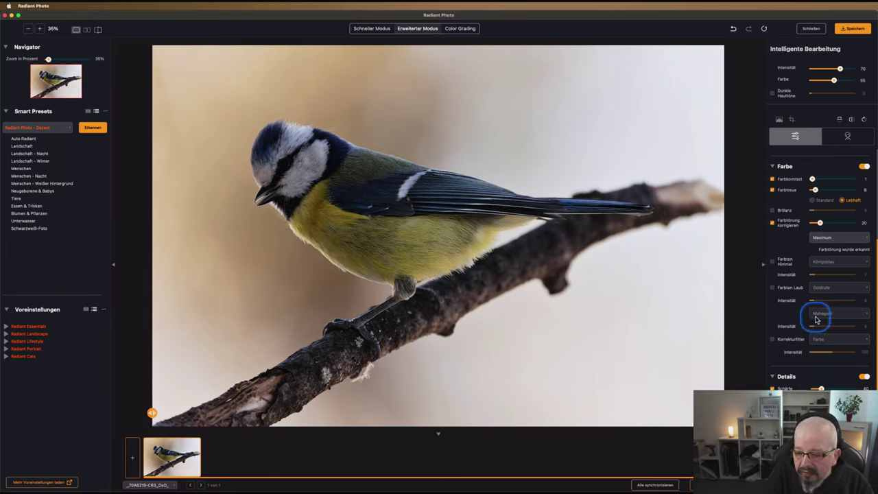
scroll(823, 316, "down", 1)
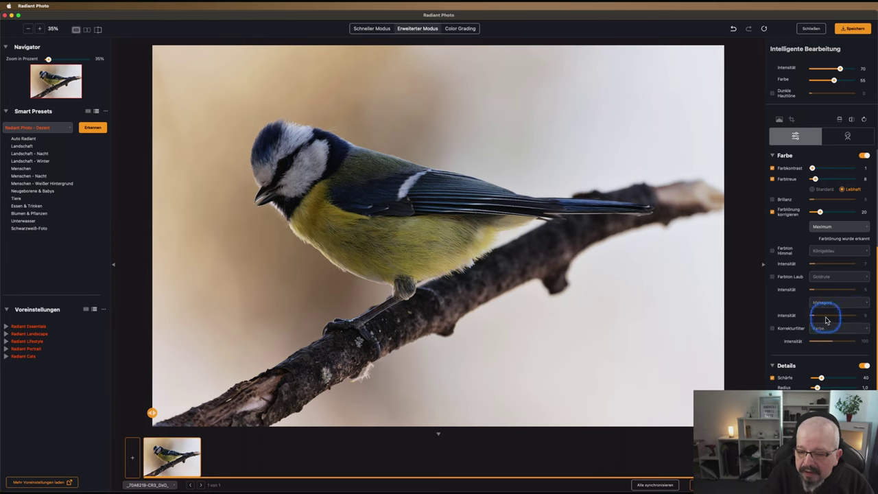
left_click(772, 329)
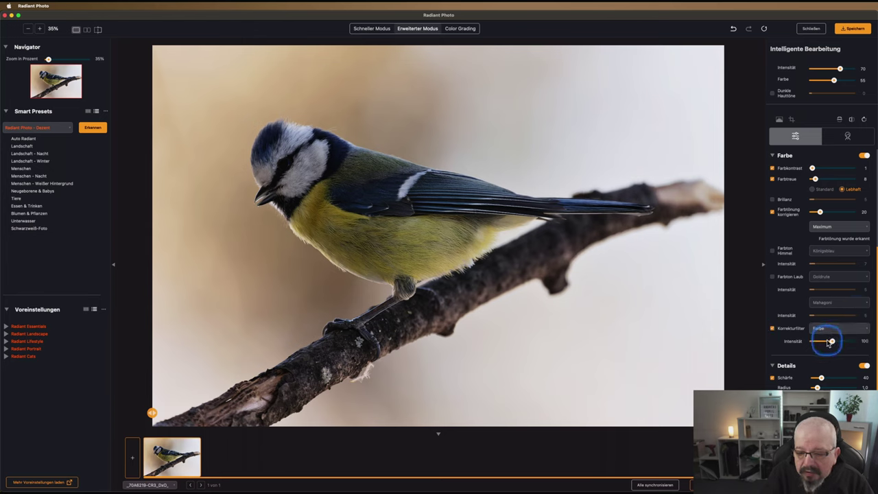
left_click_drag(832, 342, 860, 341)
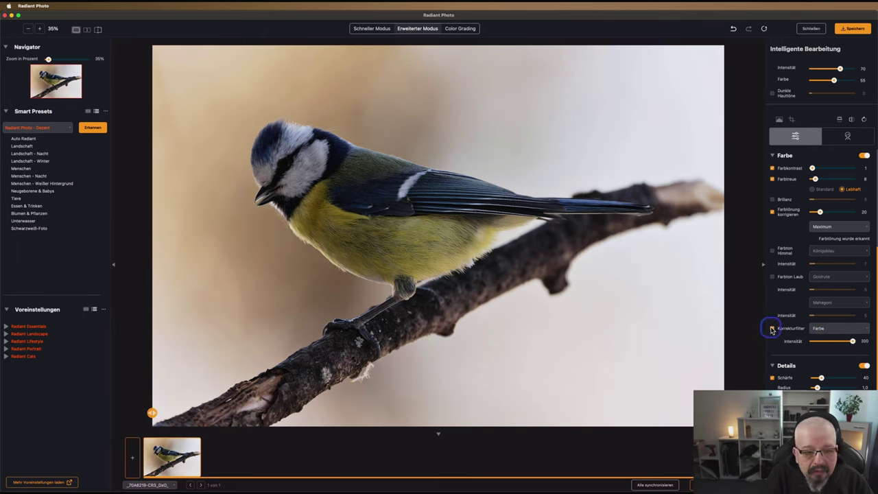
left_click(772, 329)
left_click(772, 328)
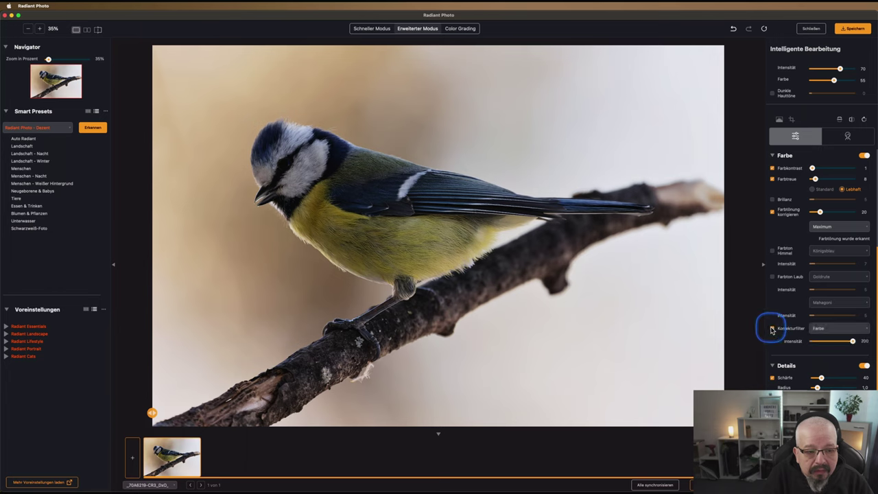
left_click(772, 330)
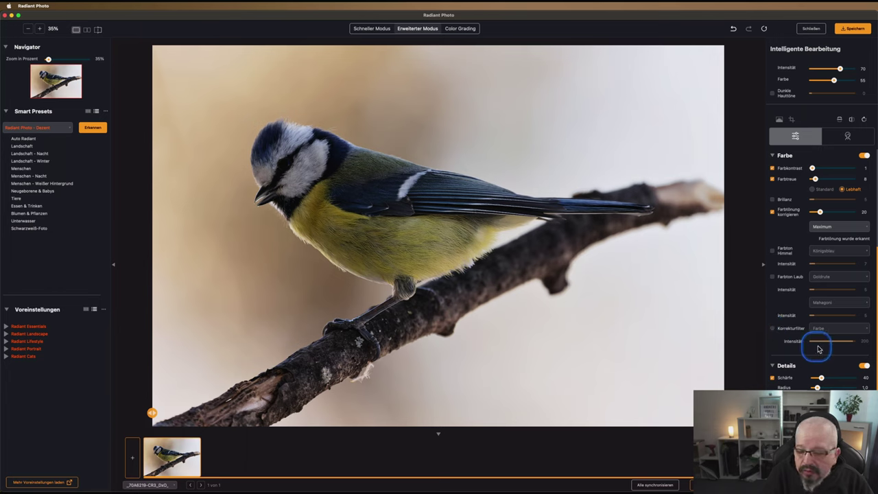
scroll(780, 332, "up", 5)
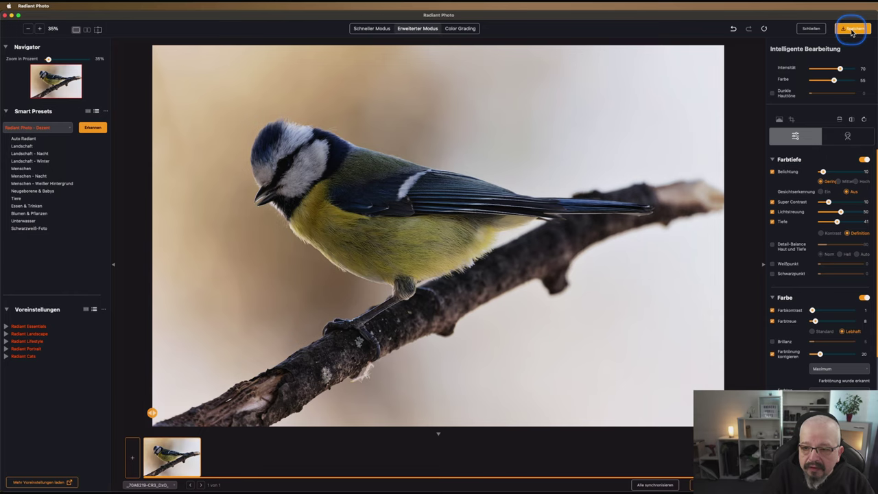
Save the Radiant Photo edit back to Lightroom as a TIFF.
left_click(852, 32)
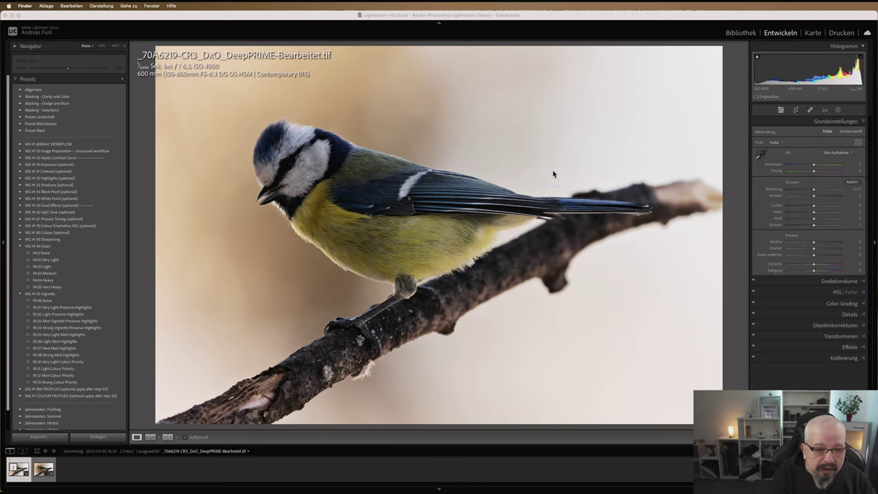
Flip between the original DNG and Radiant-edited TIFF in the filmstrip.
left_click(39, 473)
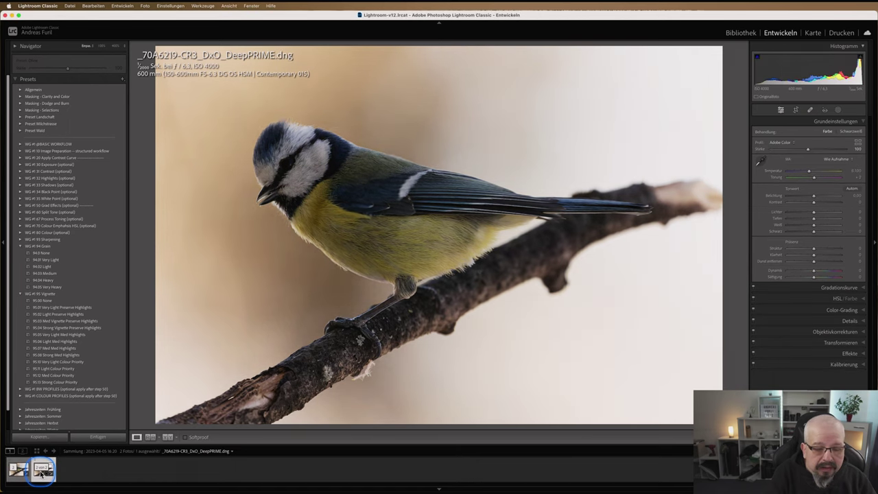
left_click(41, 472)
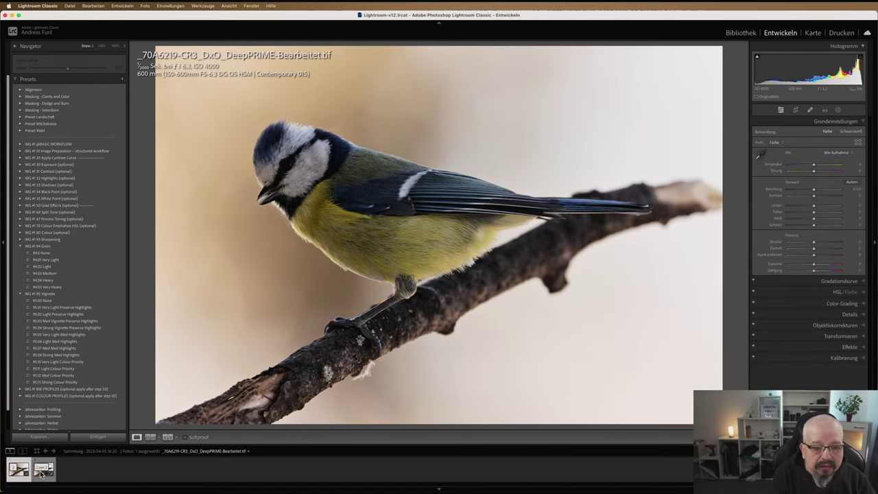
left_click(41, 473)
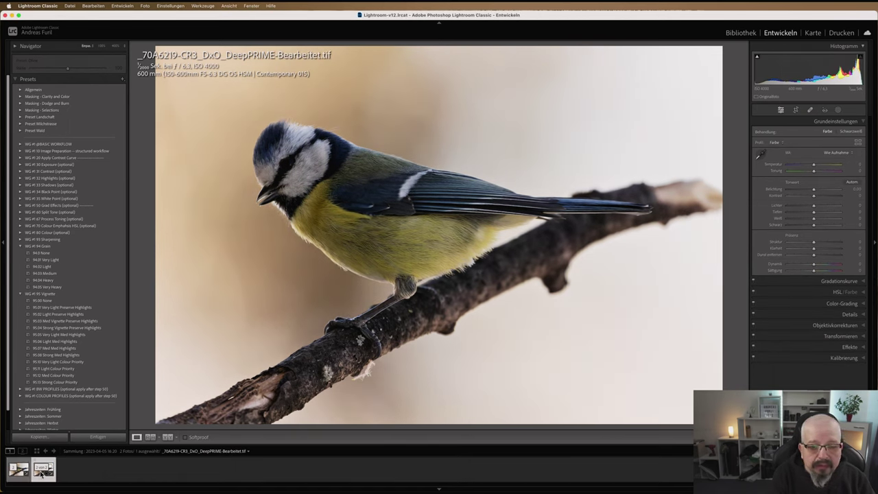
left_click(41, 473)
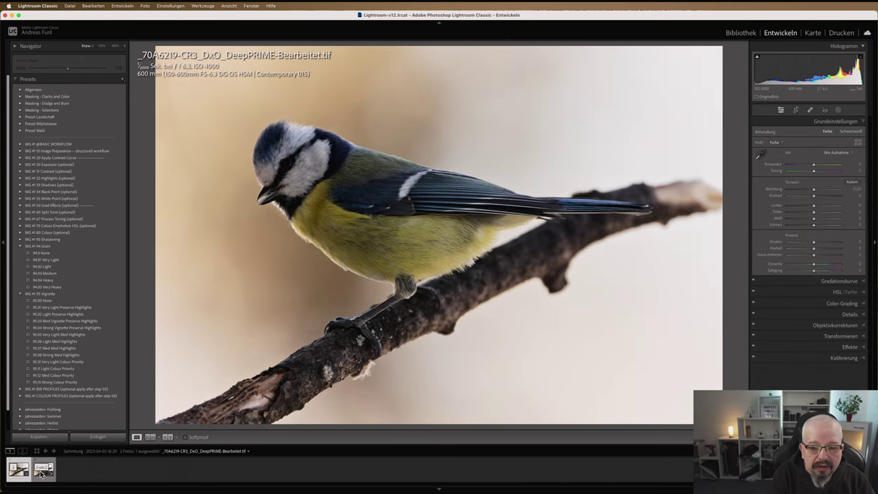
left_click(42, 473)
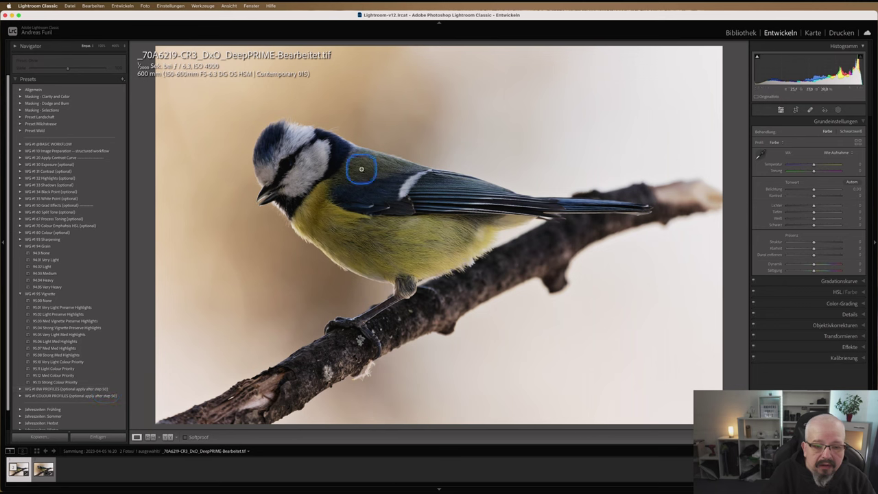
Send a copy of the TIFF to Topaz Photo AI.
right_click(412, 193)
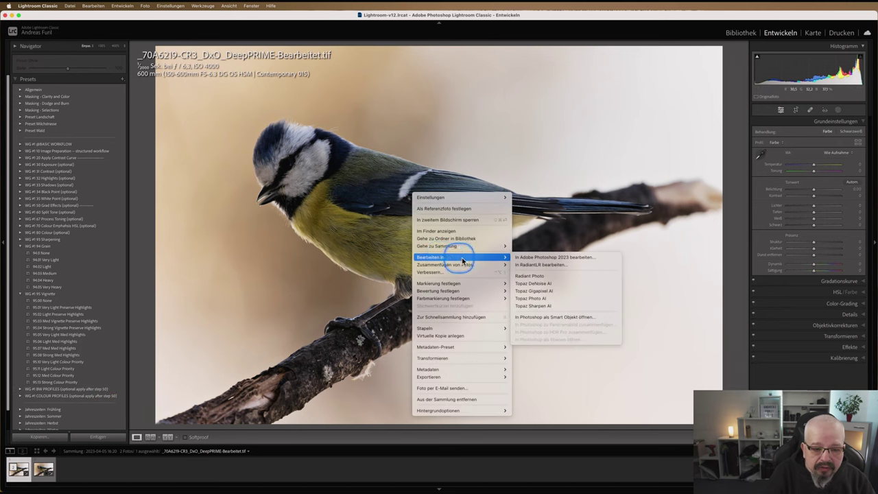
mouse_move(430, 257)
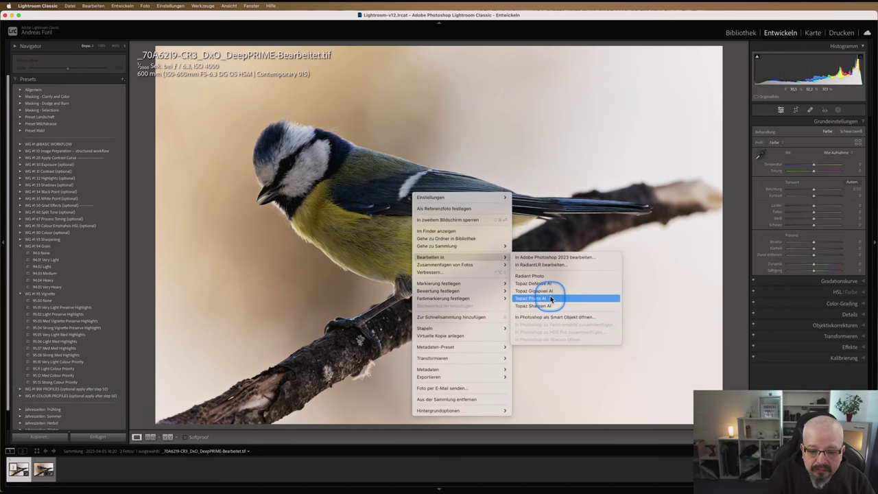
left_click(551, 299)
left_click(587, 205)
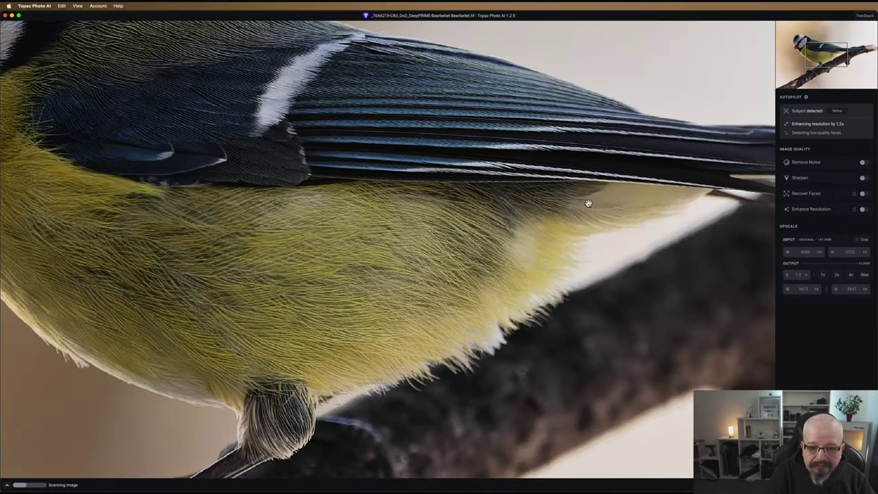
Let Autopilot finish, ignore the CleanMyMac notification, and confirm 1.2x to 5472 × 3647 px.
left_click_drag(378, 192, 475, 230)
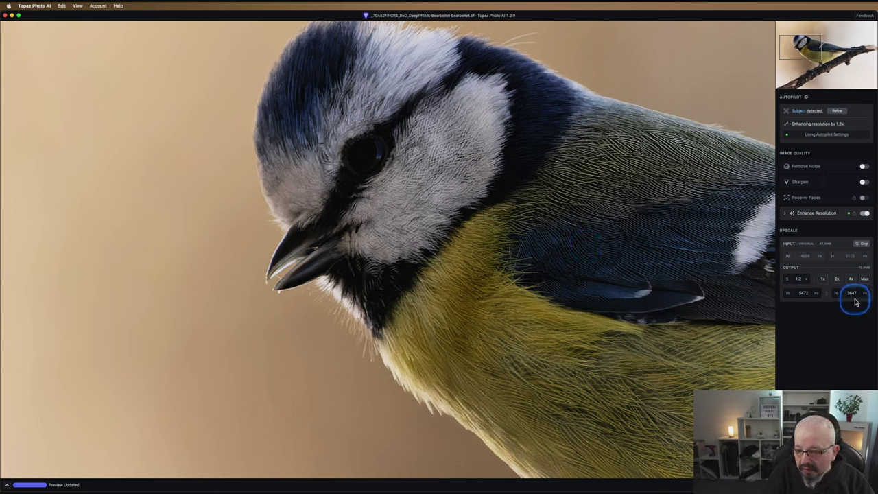
left_click(813, 297)
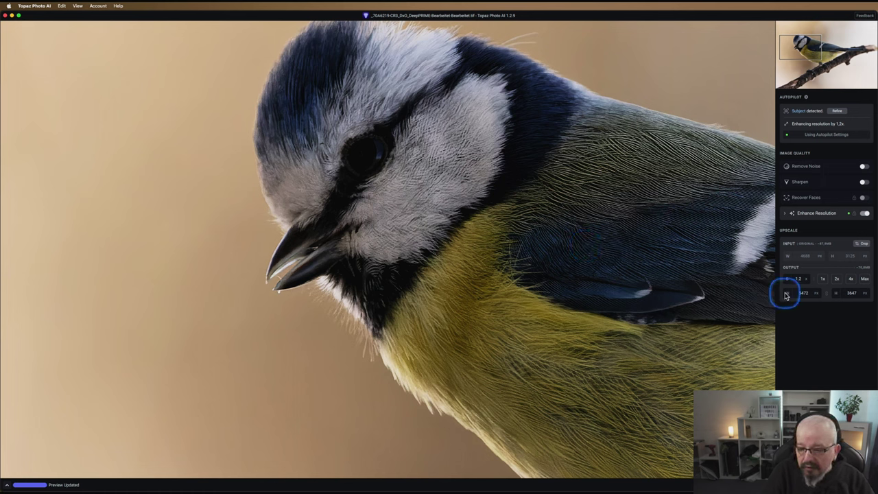
left_click(331, 111)
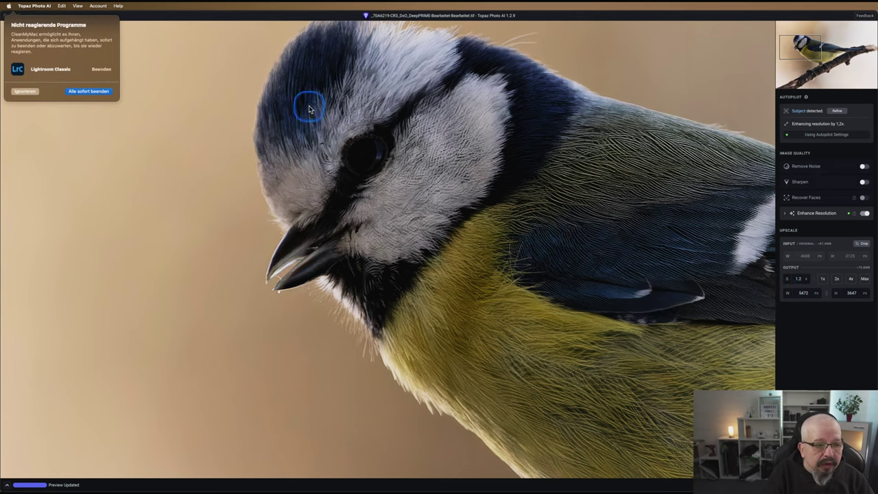
left_click(73, 87)
left_click(26, 91)
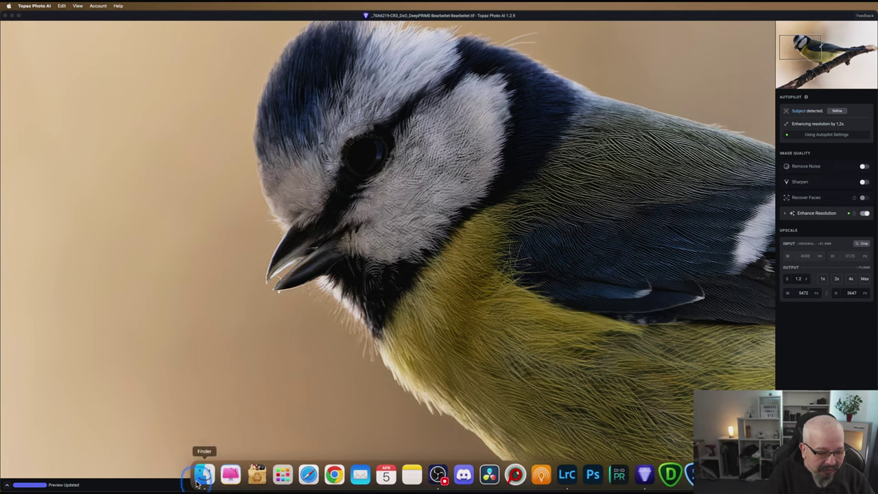
left_click(231, 472)
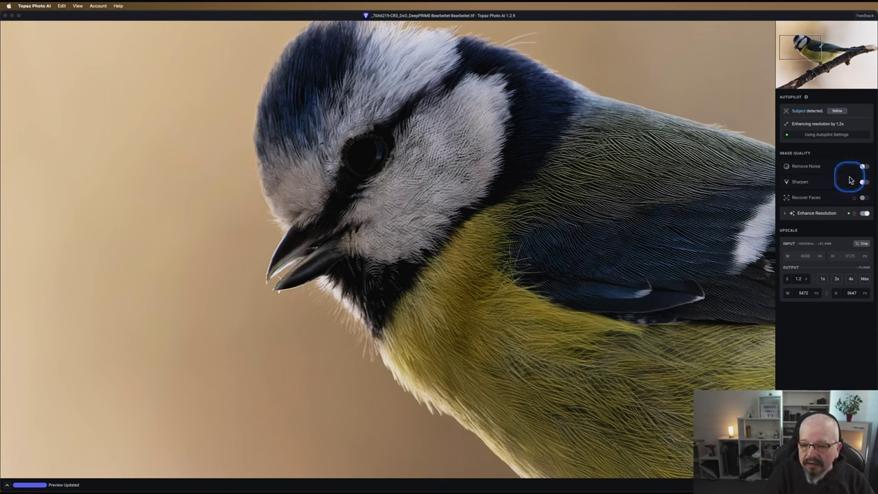
Lower Enhance Resolution's Suppress Noise to 22 and save the image back to Lightroom.
left_click(787, 215)
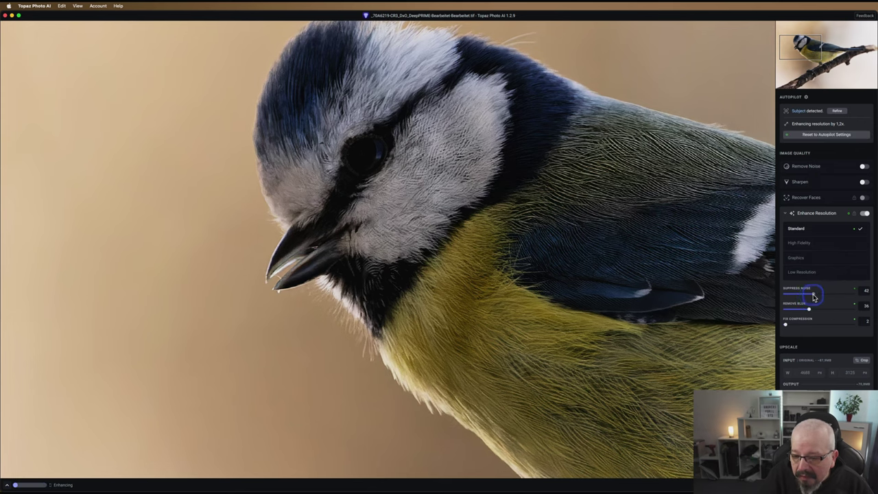
left_click_drag(815, 297, 799, 296)
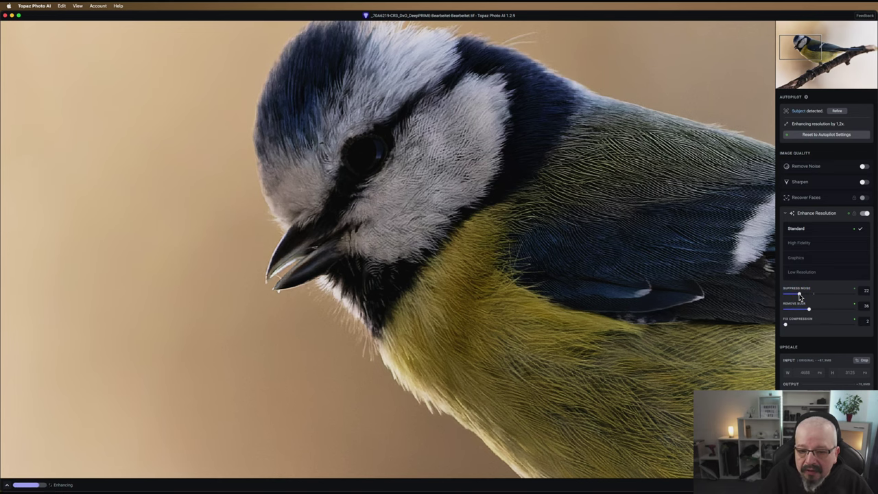
left_click(800, 351)
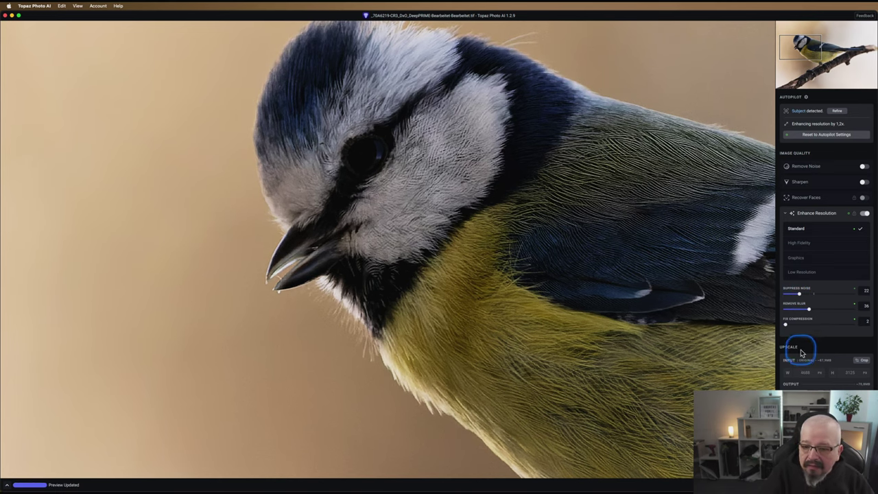
left_click(708, 322)
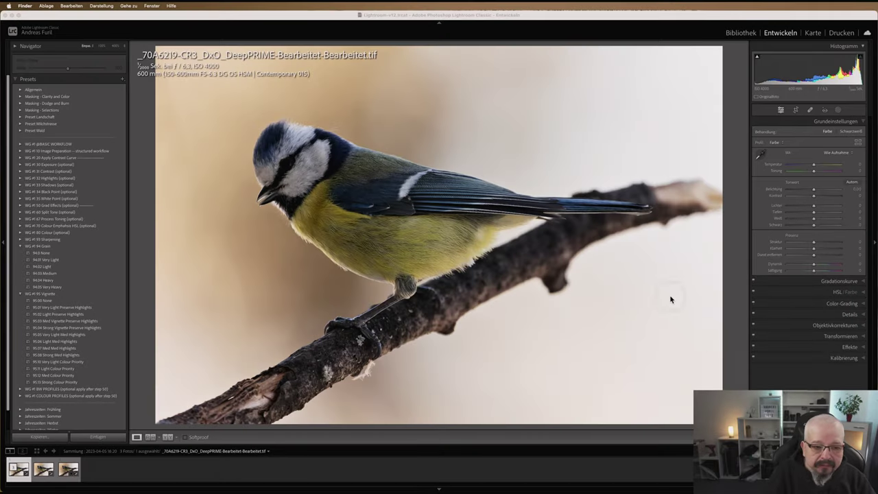
Zoom the upscaled TIFF to 100% and pan so the blue tit's head is framed.
left_click(315, 177)
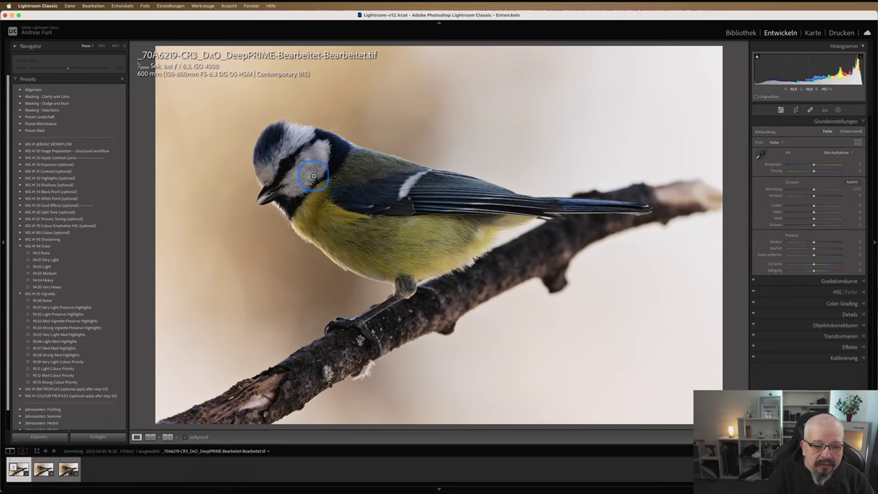
left_click(314, 177)
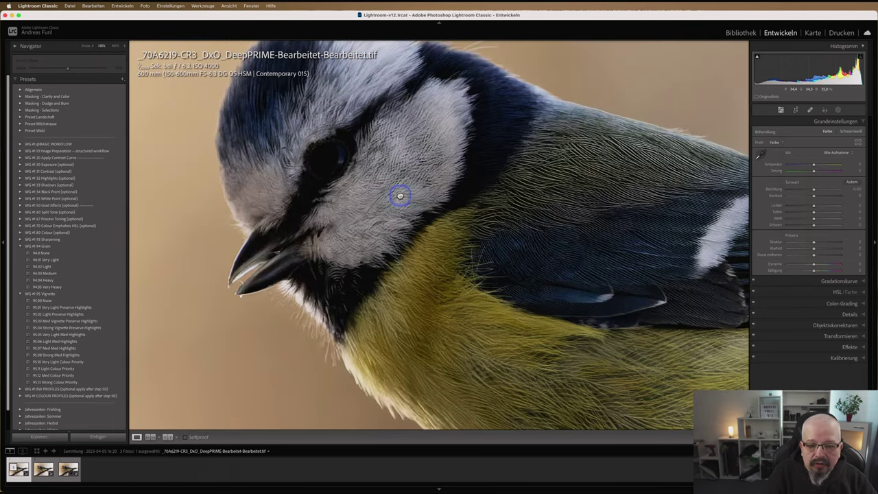
left_click(400, 197)
left_click(362, 182)
left_click_drag(314, 168, 588, 209)
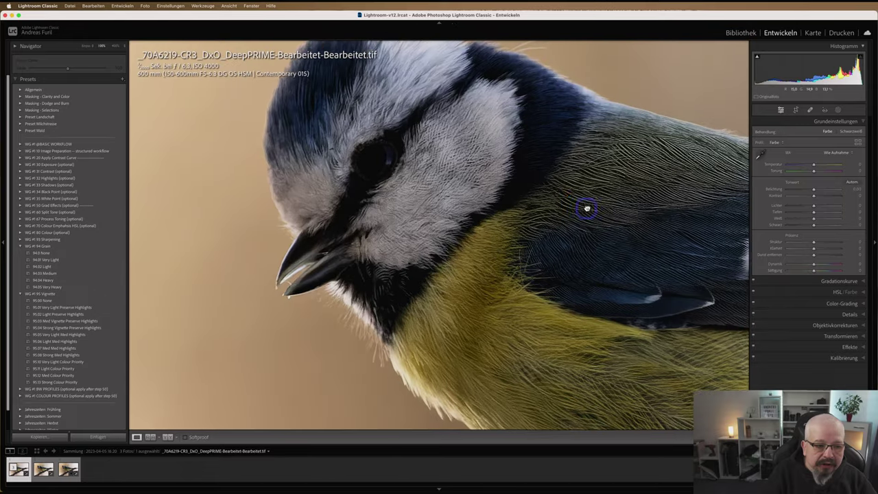
Paint a new brush mask over the blue tit's eye.
left_click(828, 118)
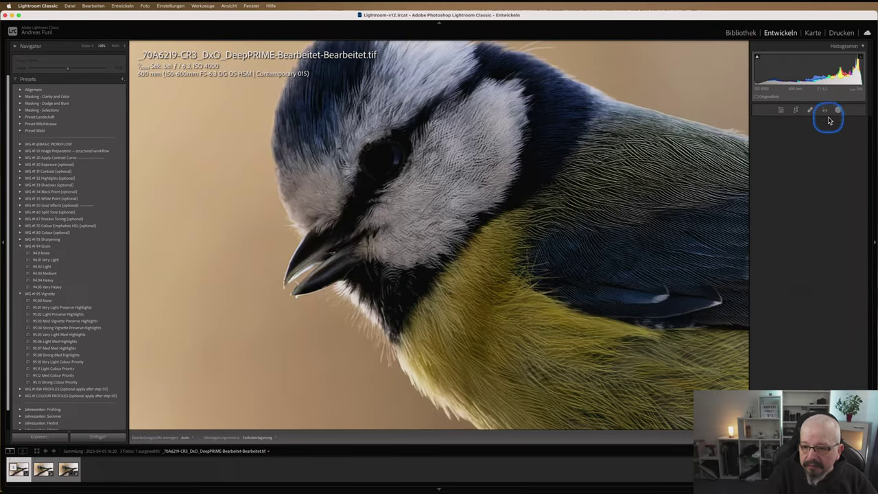
left_click(768, 171)
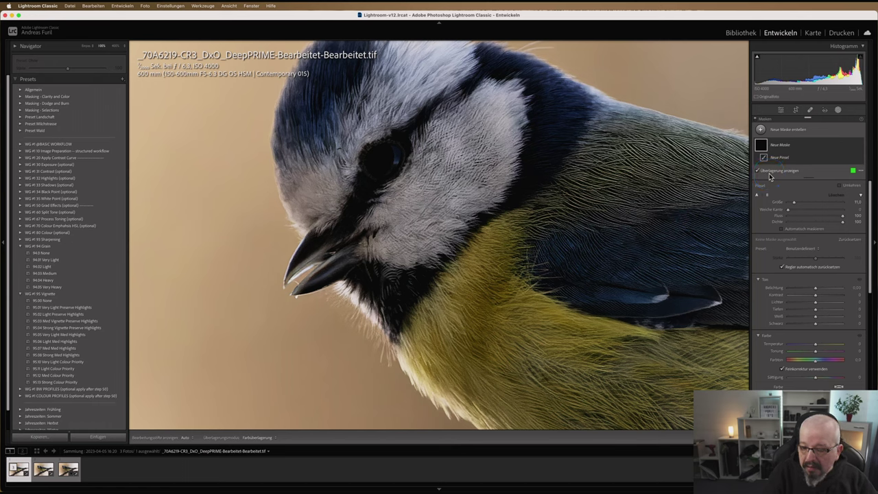
scroll(702, 207, "up", 1)
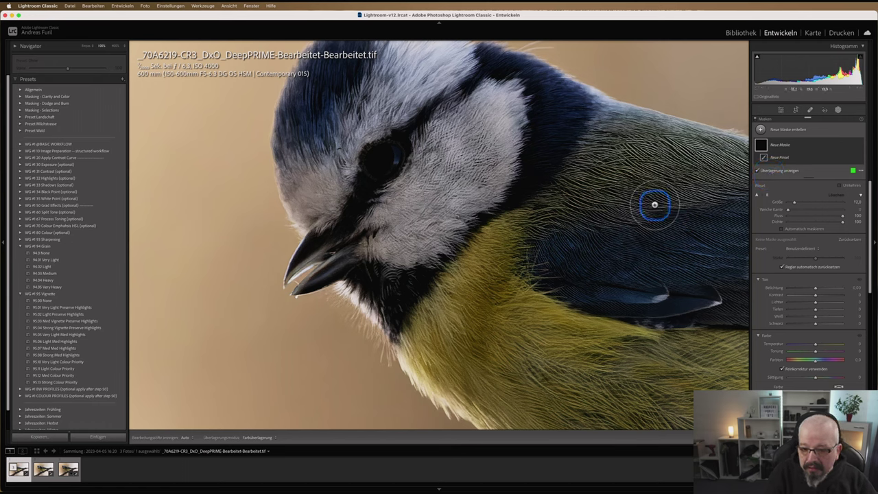
scroll(655, 205, "down", 4)
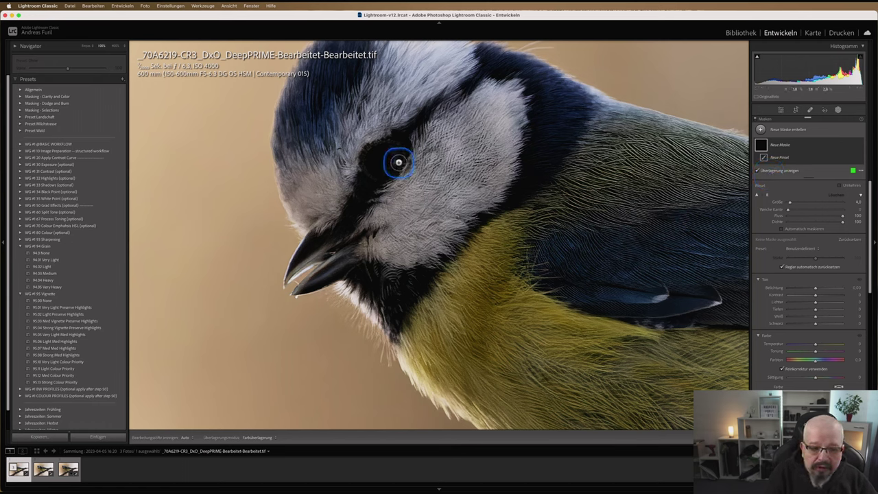
scroll(398, 162, "down", 4)
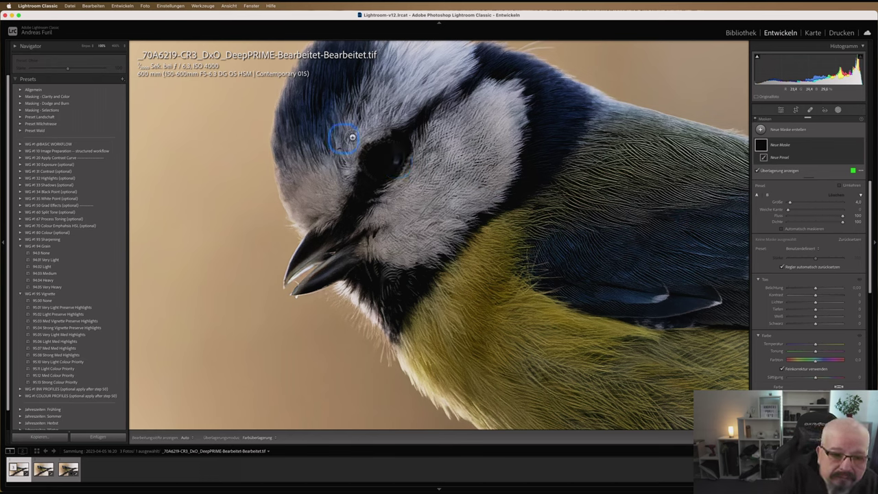
mouse_move(390, 146)
left_mouse_down()
mouse_move(371, 163)
mouse_move(378, 171)
mouse_move(387, 158)
left_mouse_up()
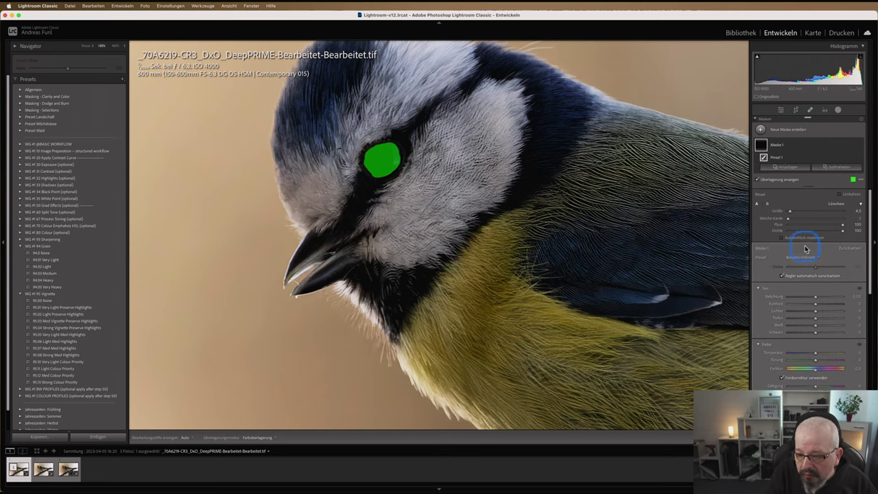
Apply an effect preset to the eye mask, hide the overlay, and raise highlights, shadows and whites (about 23).
left_click(805, 257)
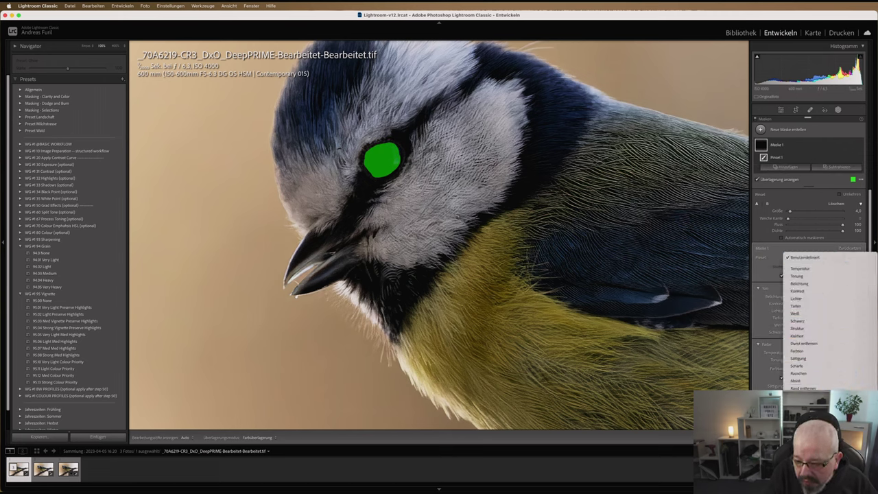
left_click(796, 298)
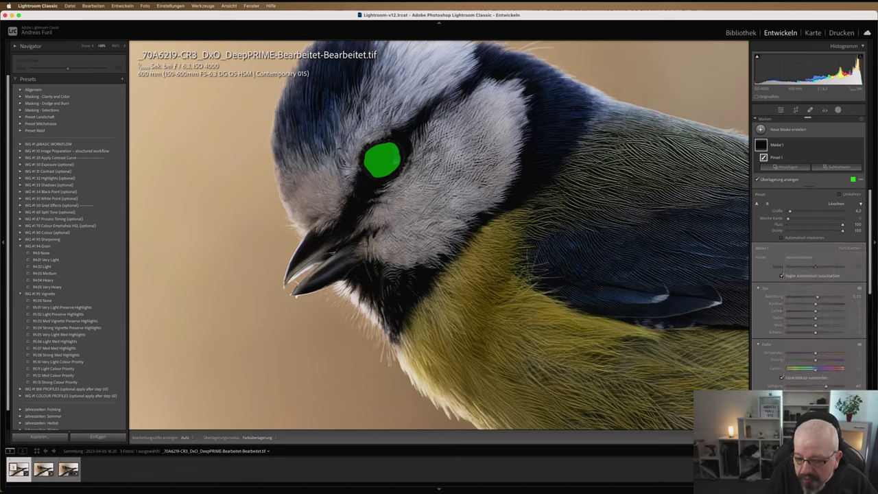
key("o")
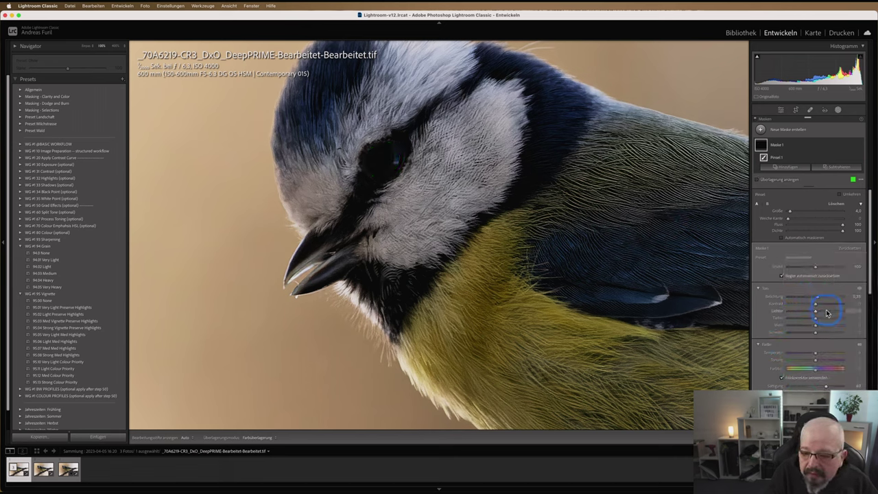
left_click(817, 312)
left_click(817, 320)
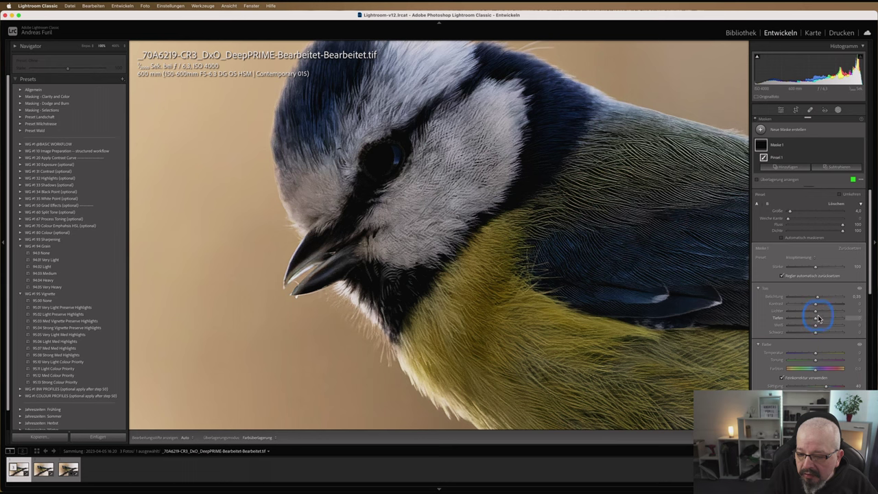
left_click(816, 326)
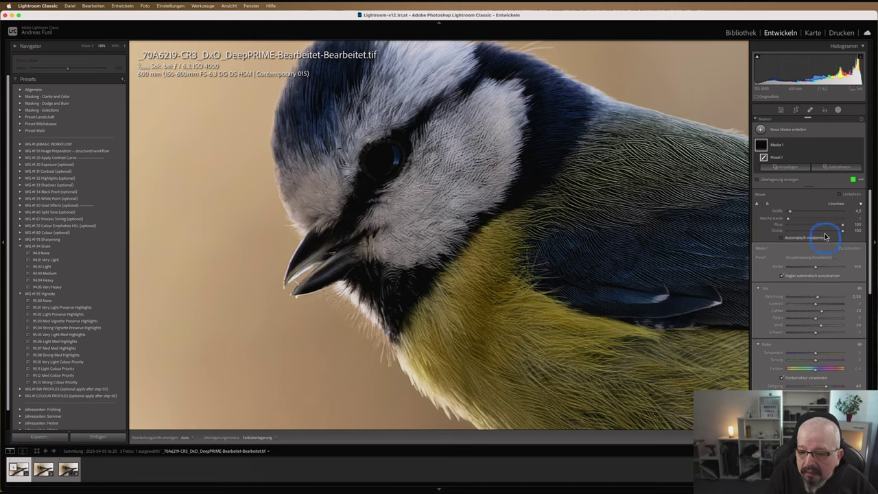
left_click(838, 110)
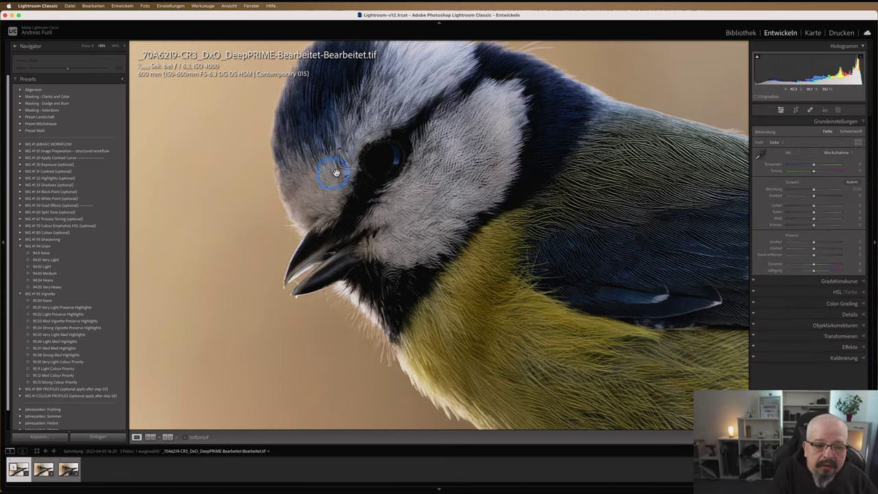
Zoom out to show the whole bird, then switch to _70A6219-CR3_DxO_DeepPRIME.dng.
mouse_move(334, 171)
left_mouse_down()
mouse_move(394, 232)
mouse_move(427, 239)
left_mouse_up()
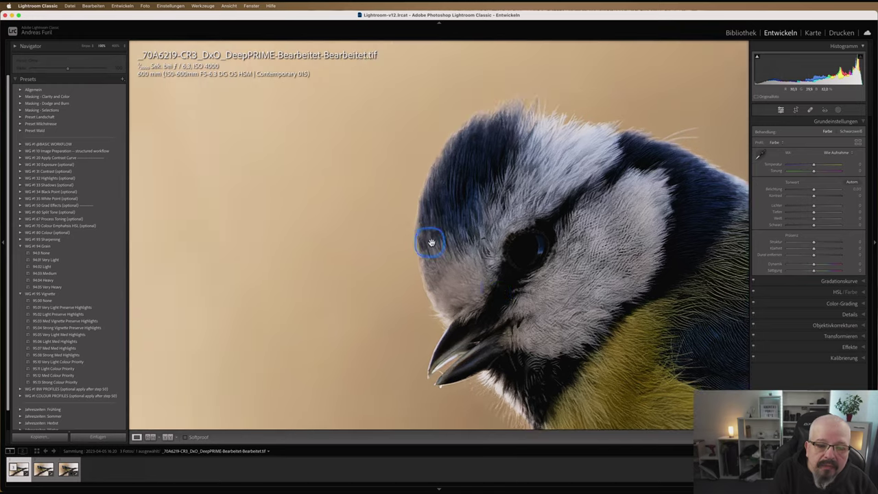
left_click(482, 263)
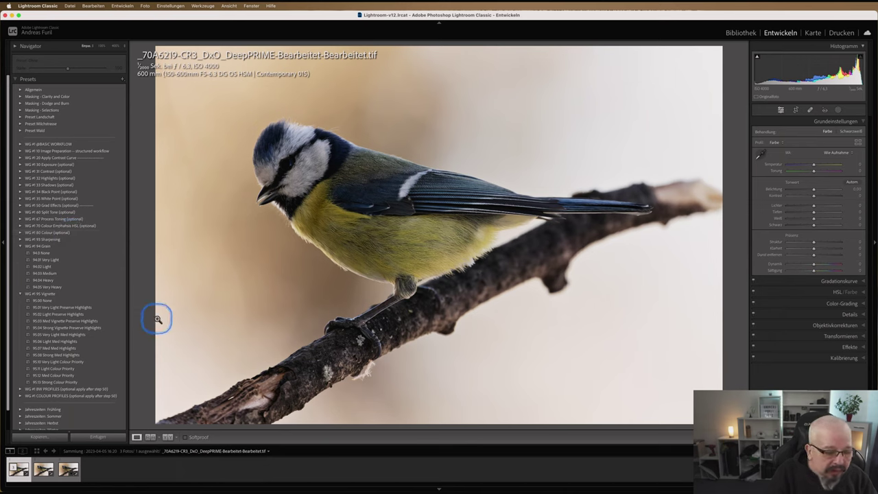
left_click(69, 470)
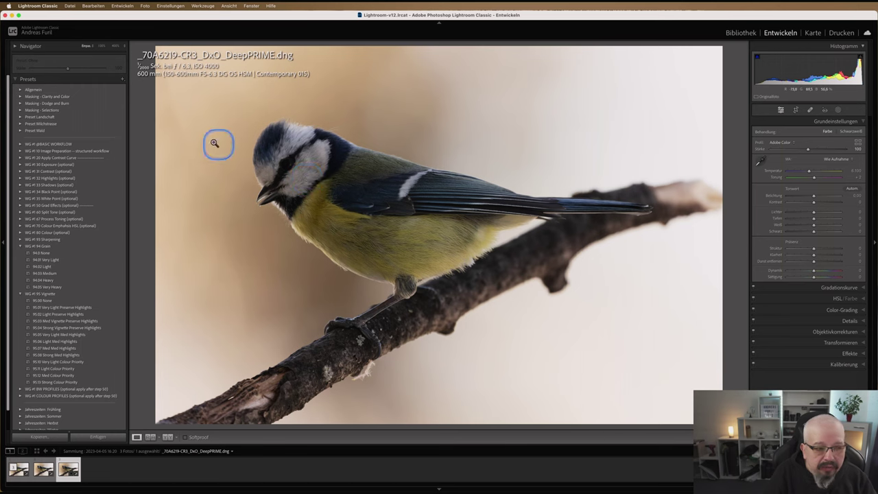
Try the Basic Workflow reset, exposure-correction, 1.02 Flatten Colours and 2.05 Colour Punch presets.
left_click(20, 145)
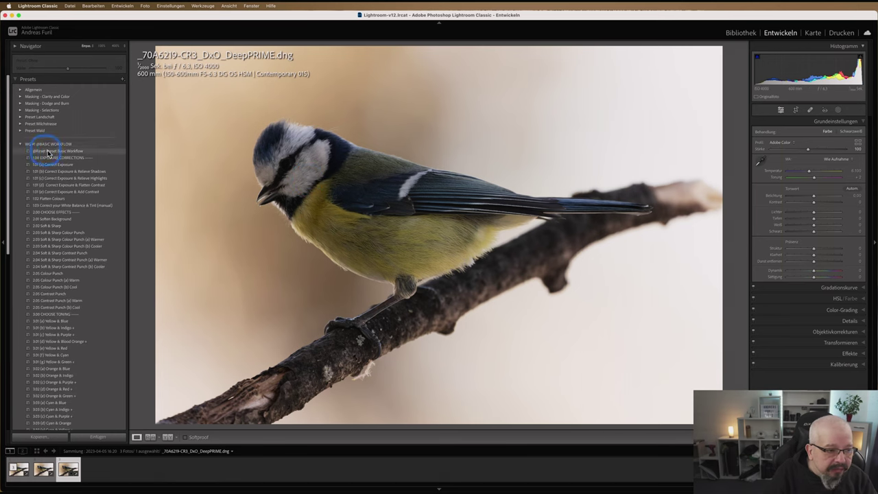
left_click(53, 151)
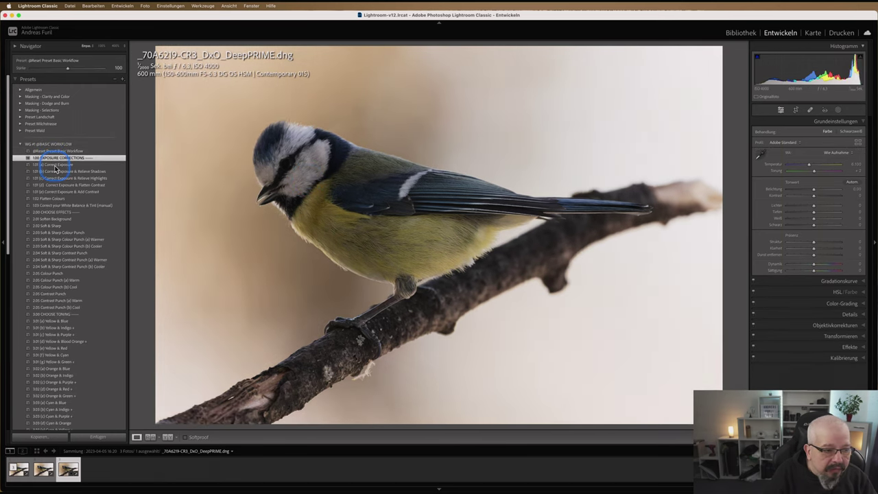
left_click(55, 165)
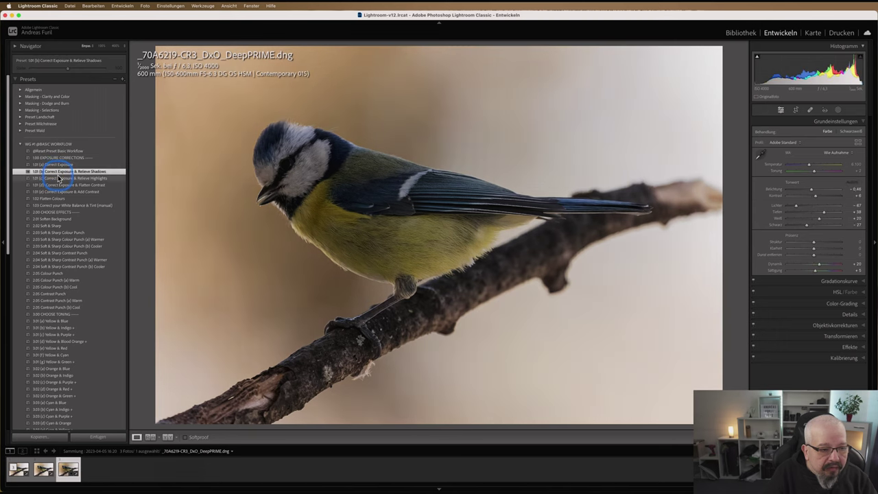
left_click(59, 179)
left_click(61, 185)
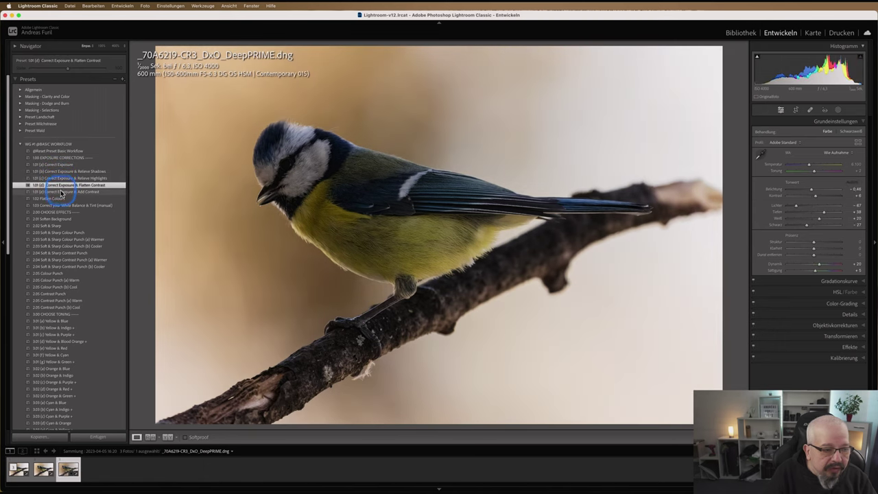
left_click(60, 193)
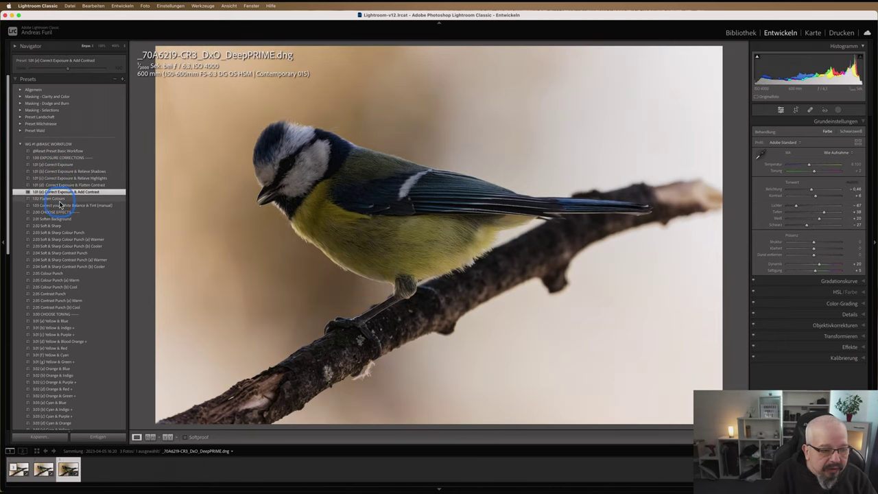
left_click(60, 198)
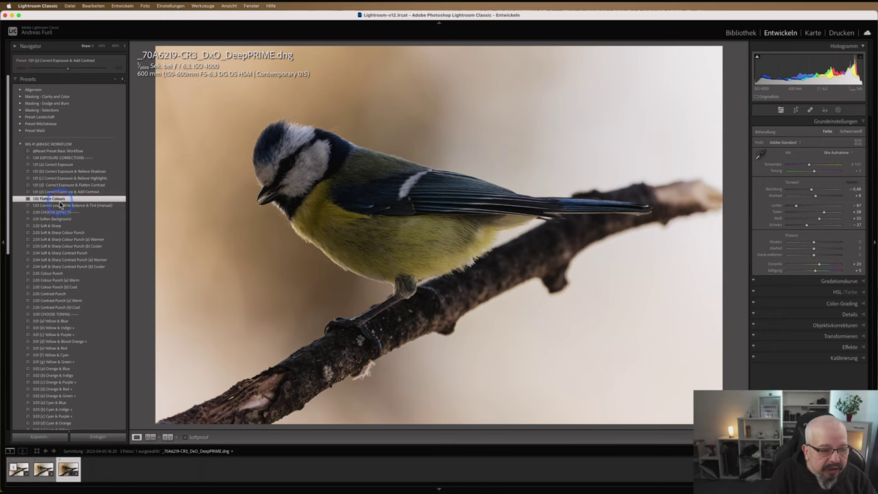
left_click(61, 275)
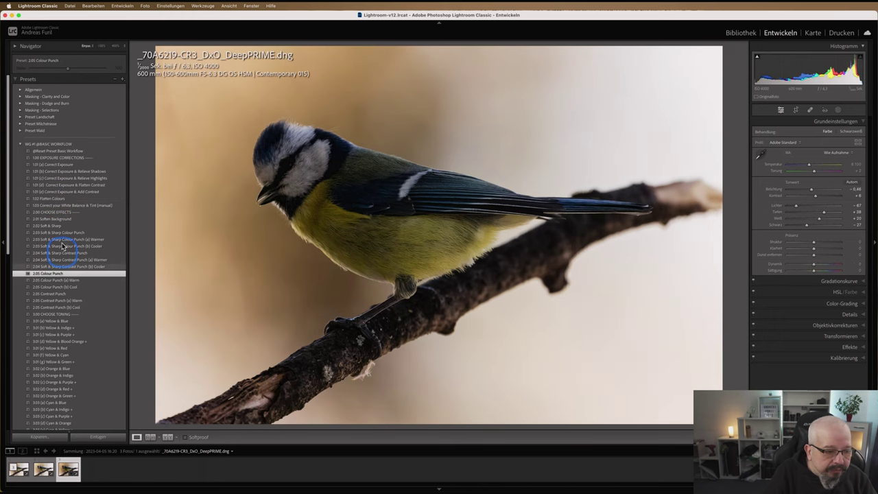
left_click(21, 146)
Try the Image Preparation crop, monochrome and Undo Colour steps, ending on Step 5 Set Exposure on Subject.
left_click(20, 151)
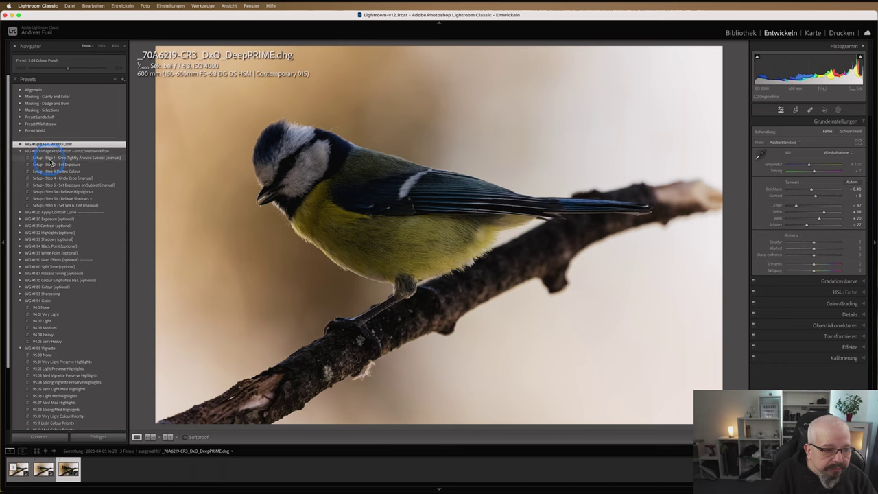
left_click(51, 158)
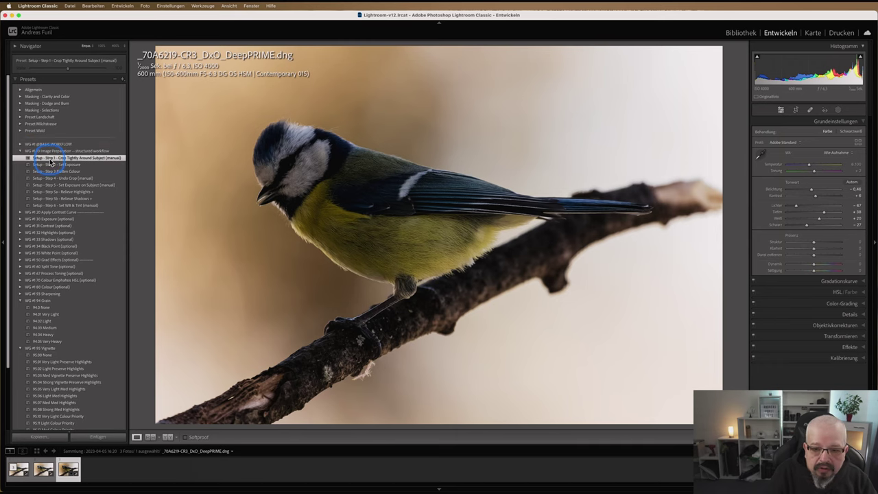
left_click(53, 171)
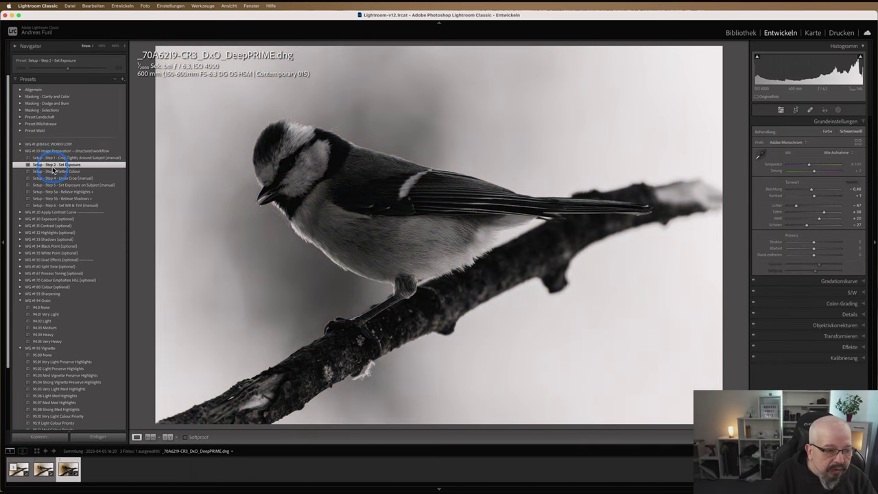
left_click(58, 179)
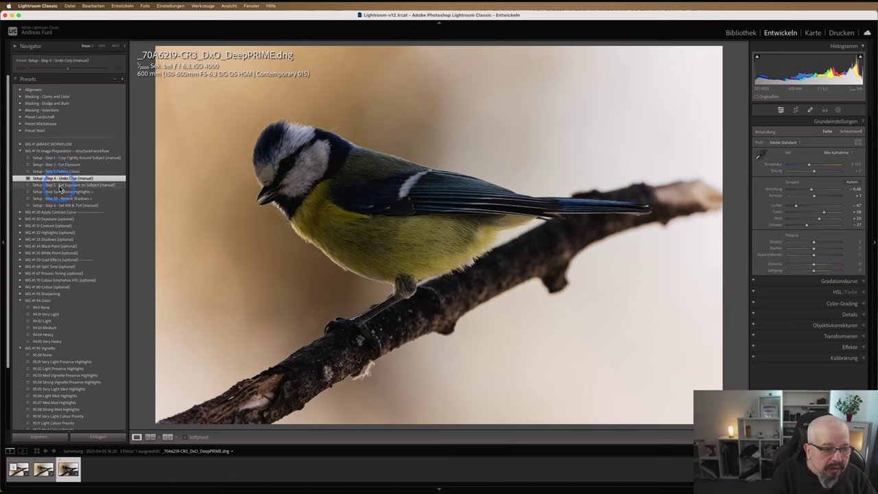
left_click(52, 186)
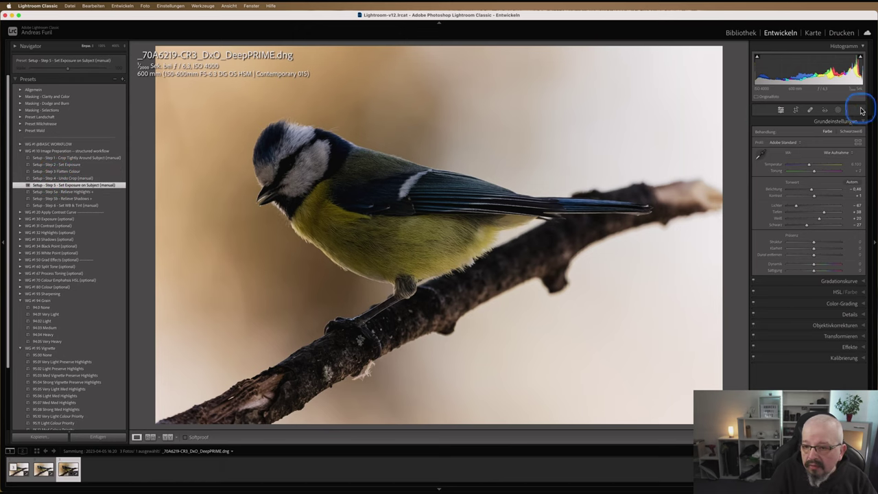
left_click(838, 110)
Mask the blue tit as subject, add the lower branch by object selection, and subtract near the tail.
left_click(762, 131)
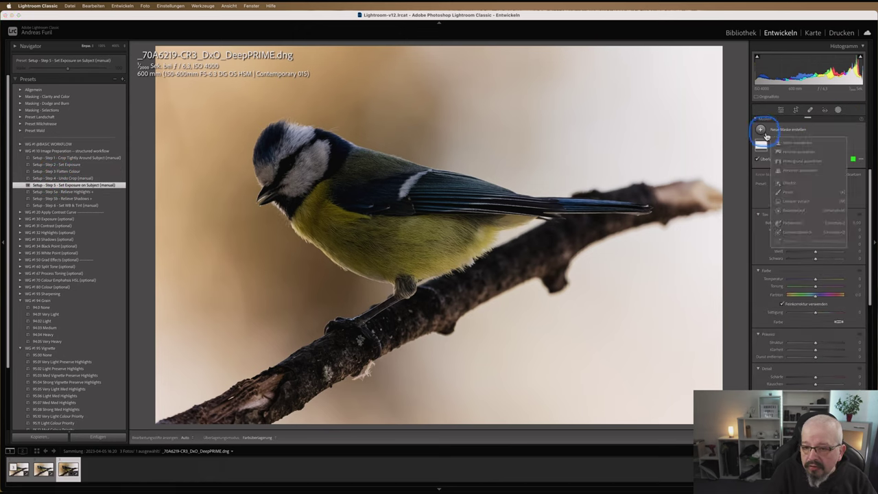
left_click(780, 144)
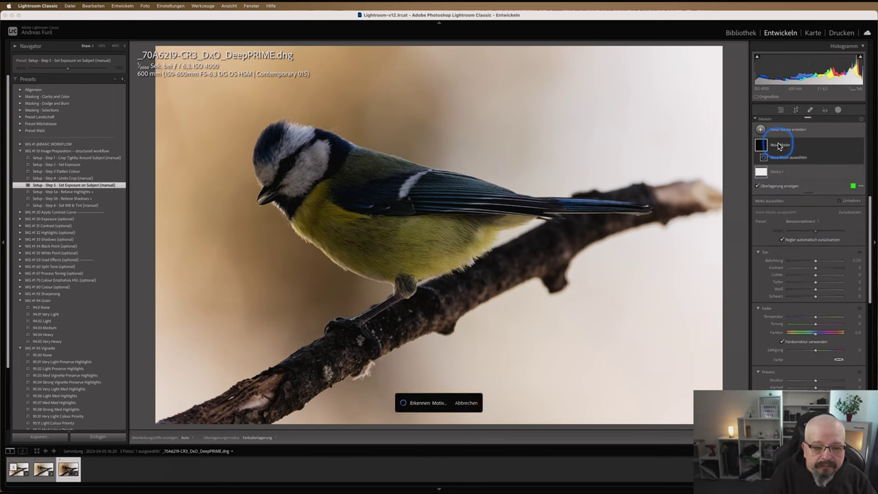
left_click(764, 181)
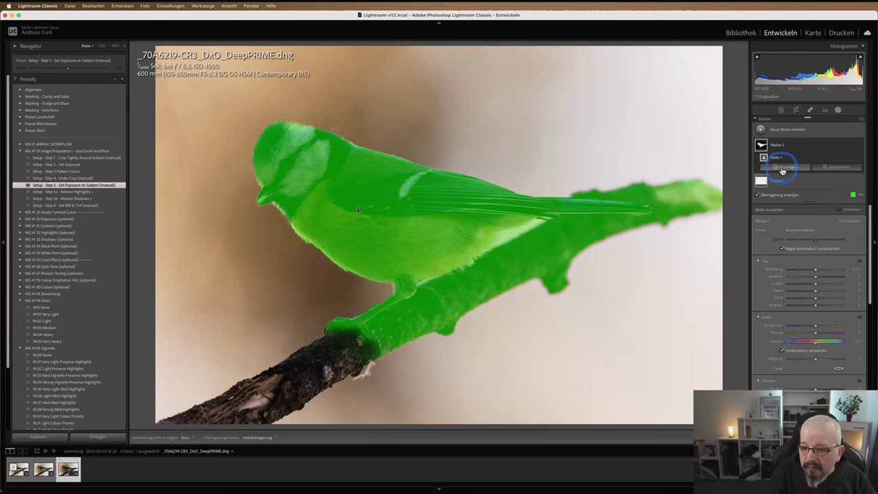
left_click(782, 171)
left_click(773, 230)
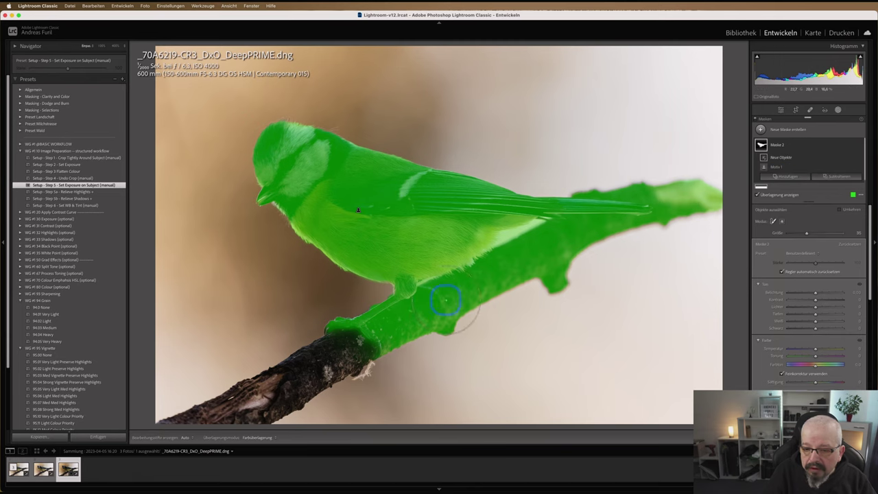
mouse_move(360, 340)
left_mouse_down()
mouse_move(265, 398)
mouse_move(188, 429)
left_mouse_up()
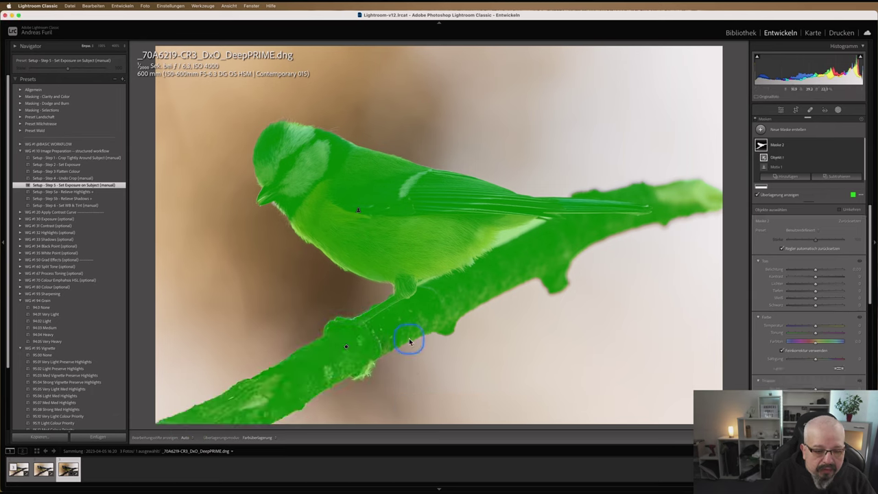
left_click(840, 176)
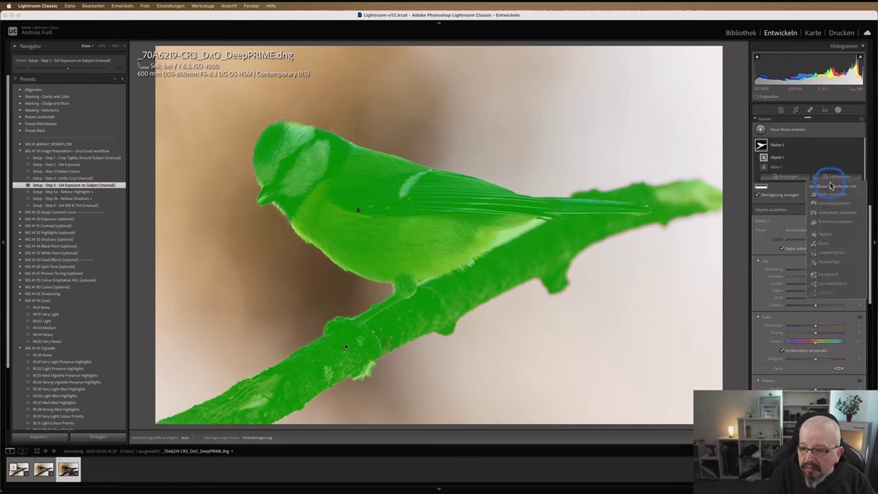
left_click(819, 243)
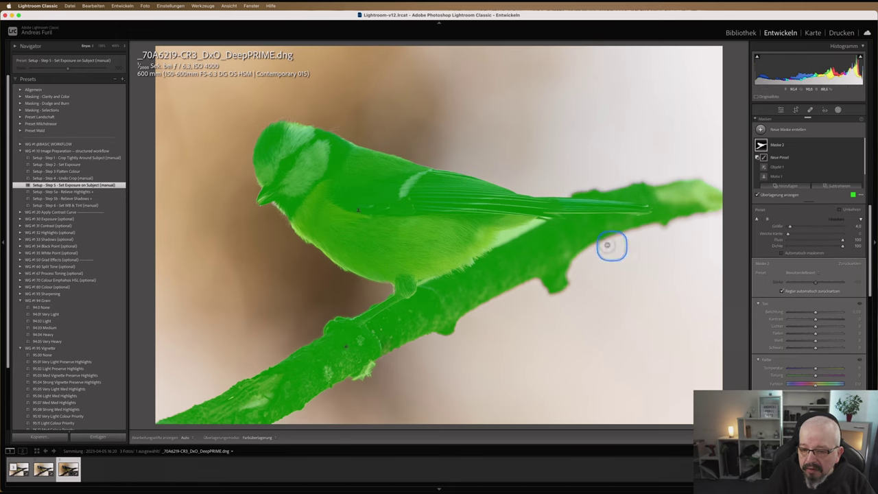
left_click(783, 253)
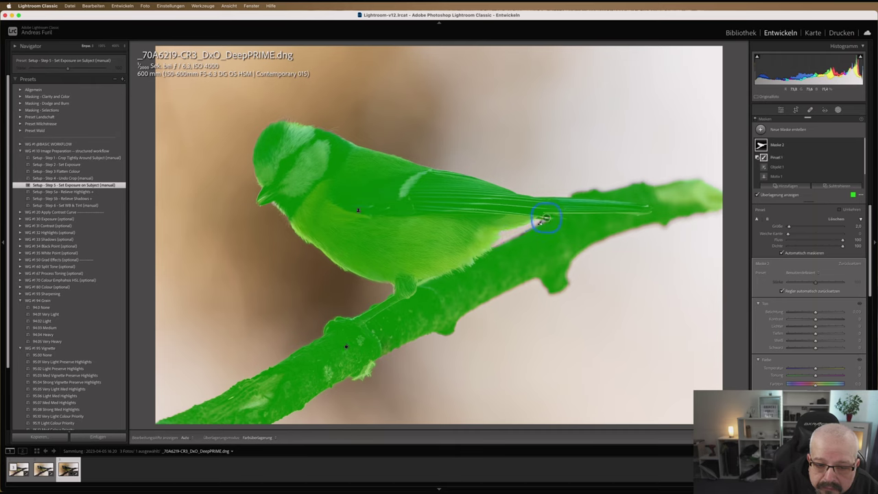
left_click_drag(538, 227, 540, 221)
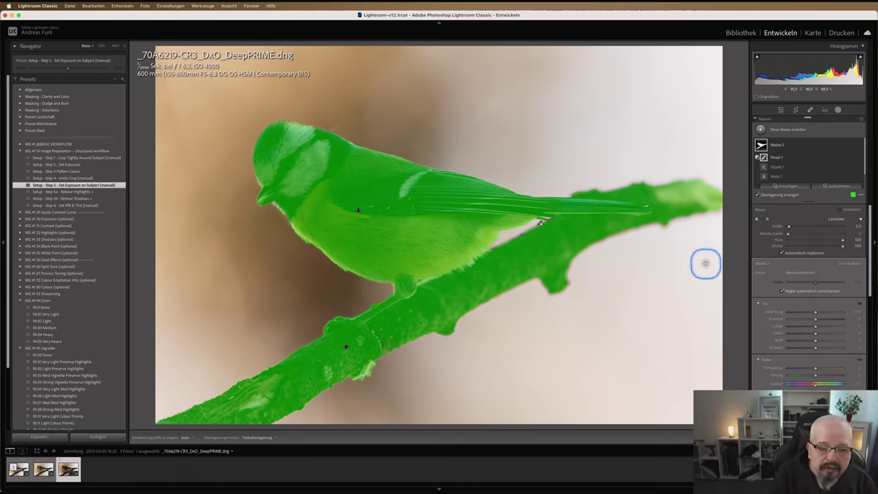
Hide the mask overlay and raise the mask's shadows (Tiefen) to 21.
left_click(815, 315)
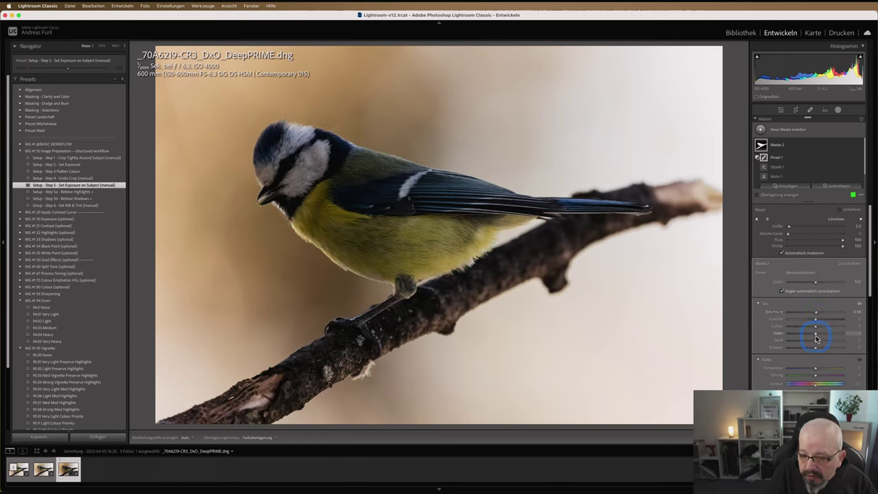
left_click_drag(818, 337, 823, 338)
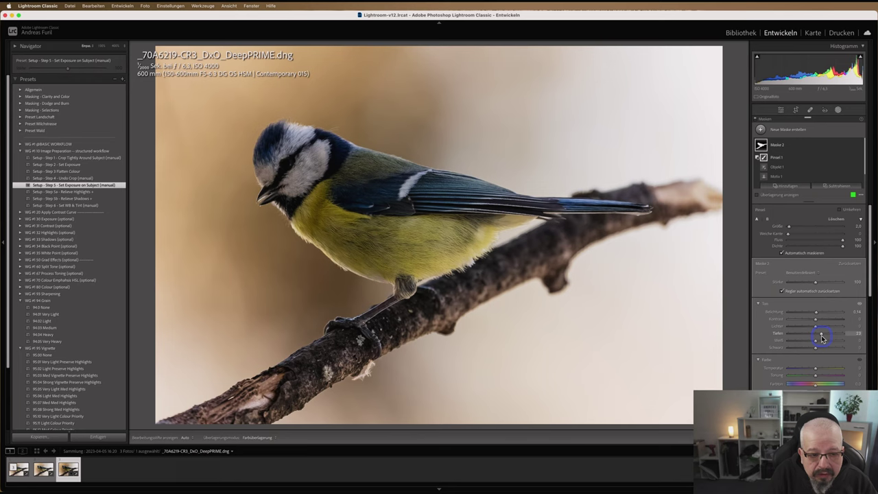
left_click(808, 328)
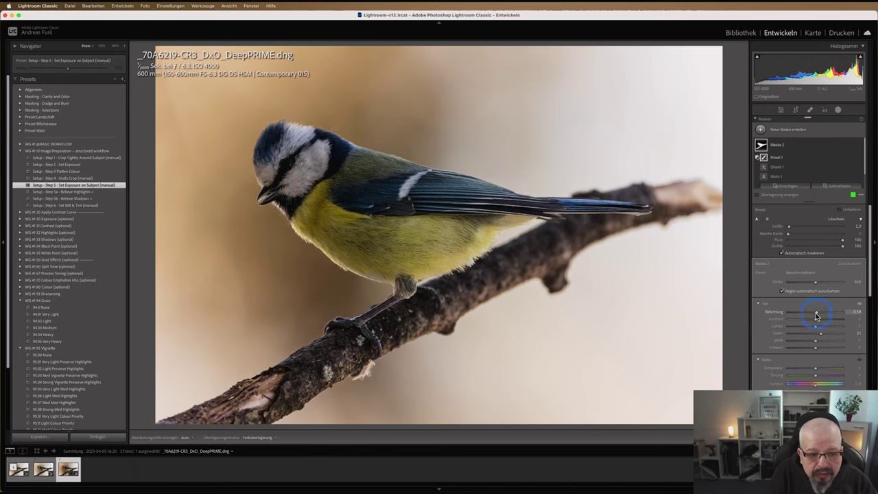
left_click(840, 112)
Apply Setup Step 5a Relieve Highlights and Step 5b Relieve Shadows.
left_click(87, 192)
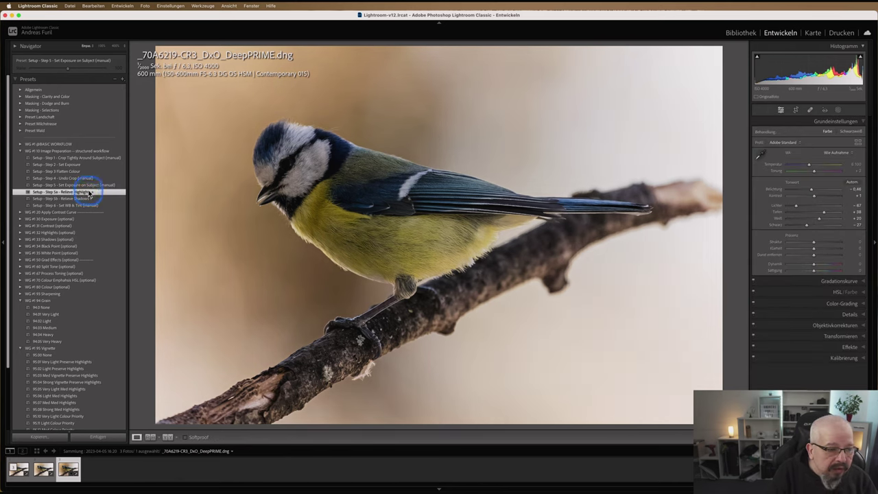
left_click(72, 198)
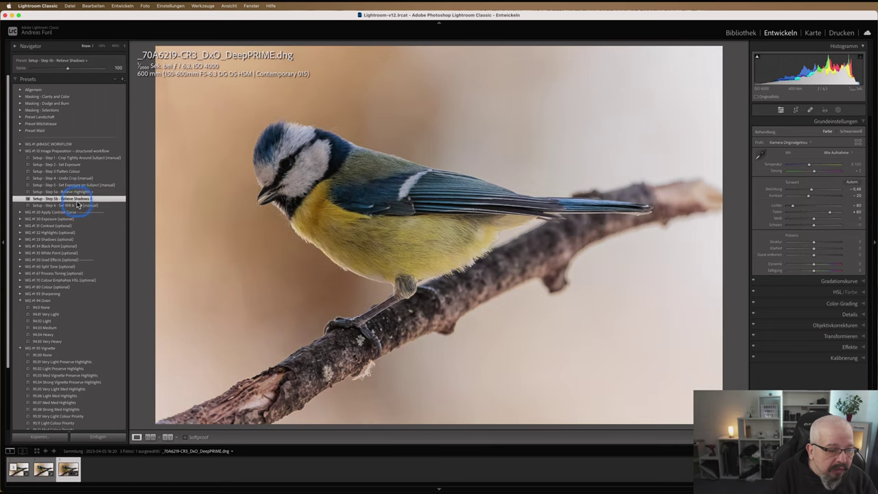
left_click(21, 153)
left_click(20, 158)
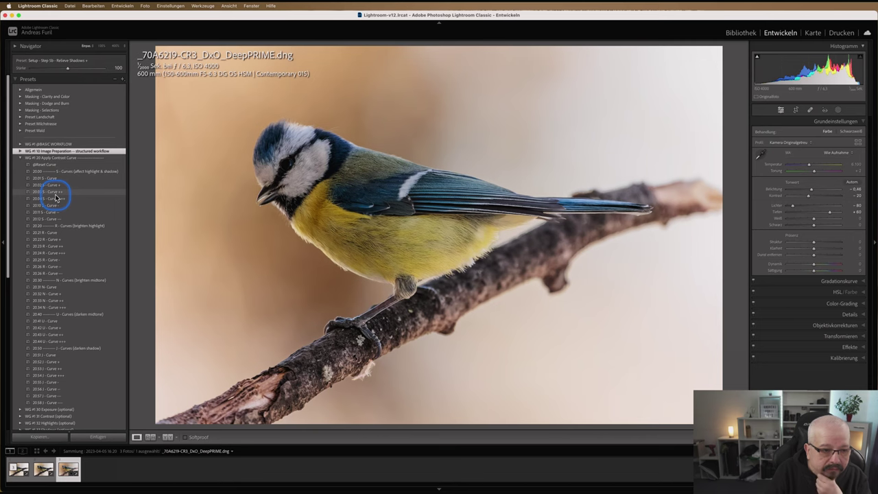
Try the S, R, N and U contrast curves, settling on 20.52 J - Curve +.
left_click(55, 198)
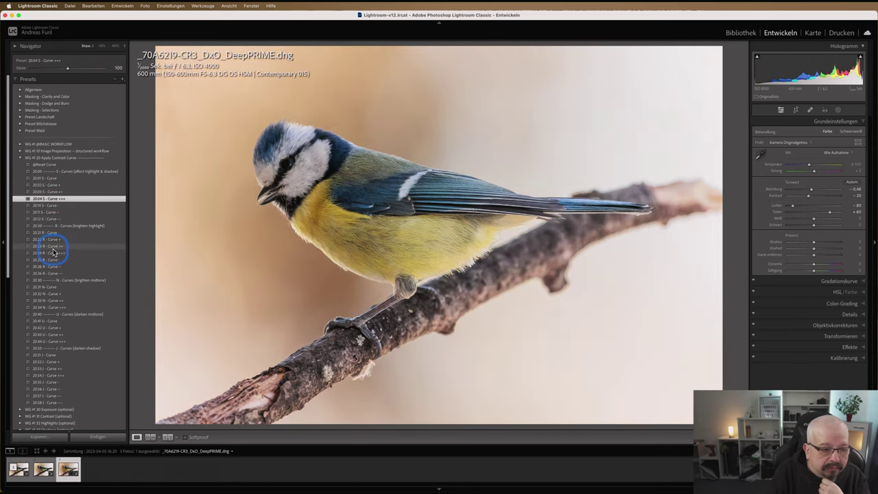
left_click(54, 255)
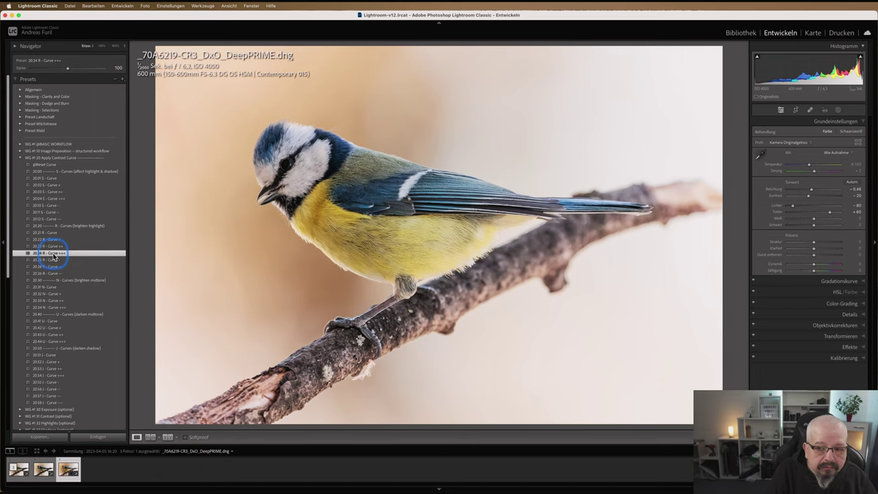
left_click(55, 247)
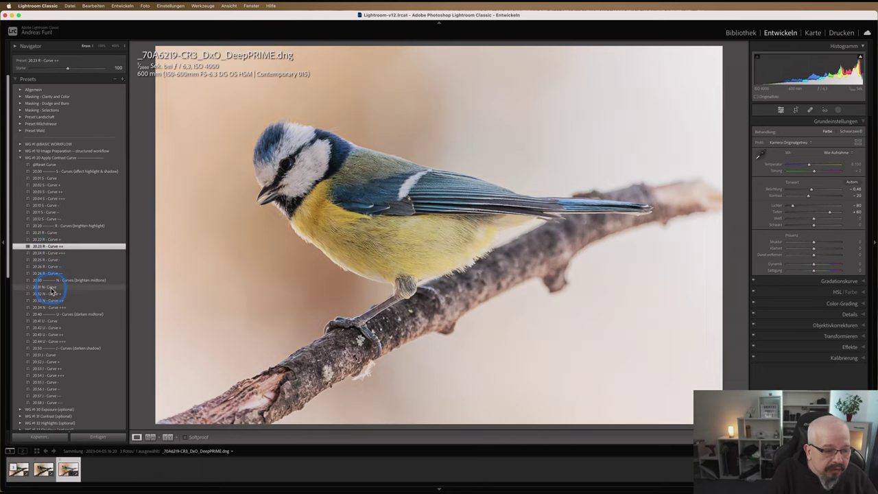
left_click(50, 288)
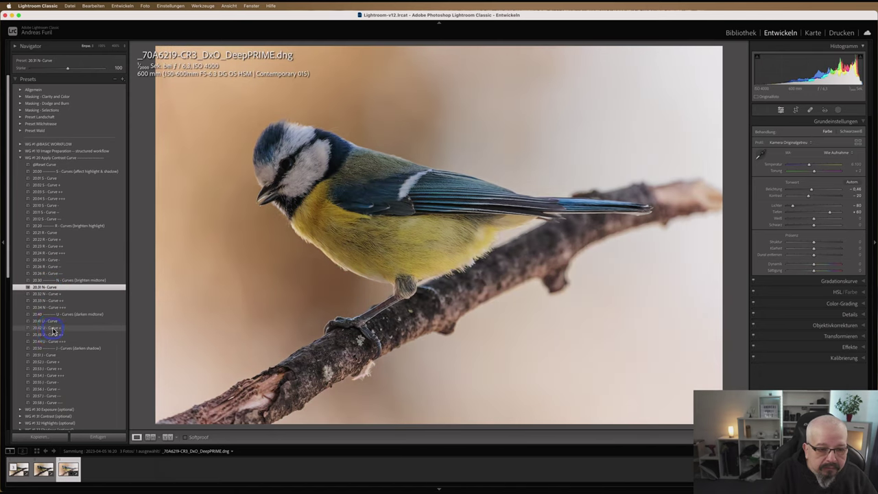
left_click(54, 329)
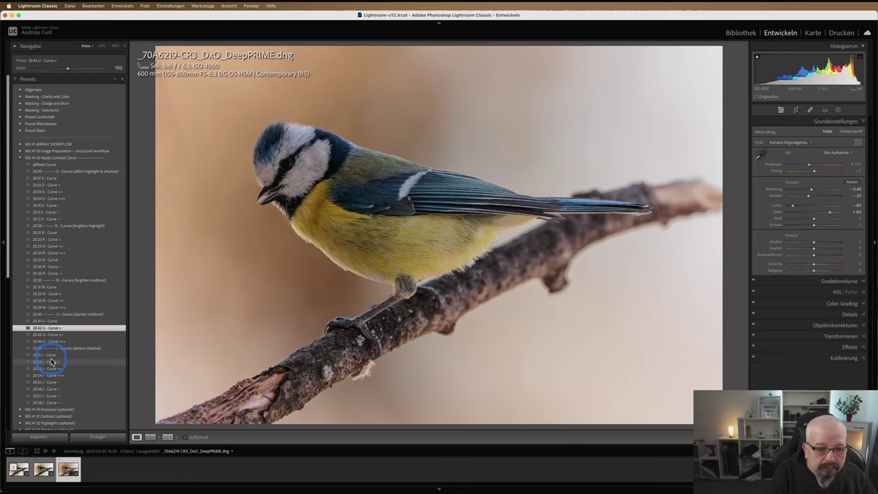
left_click(51, 361)
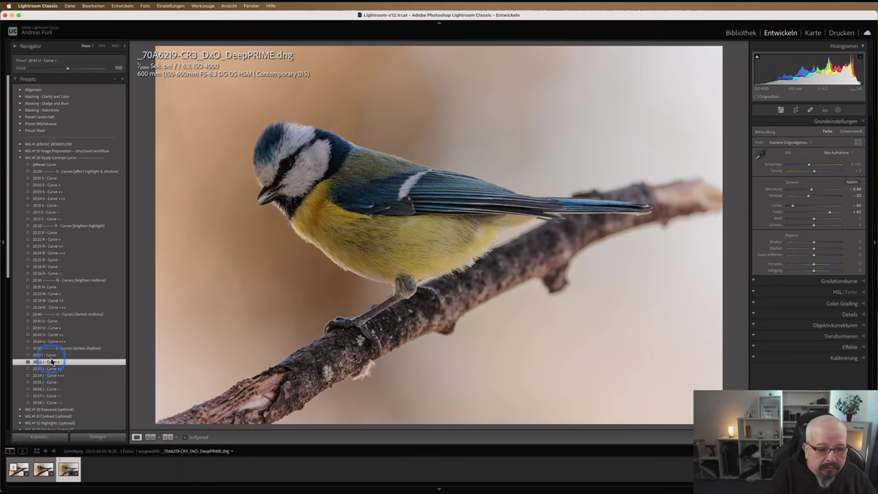
Apply the 30.10 - 1/3 Stops Minus exposure and 31.24 Contrast ++ presets.
left_click(20, 158)
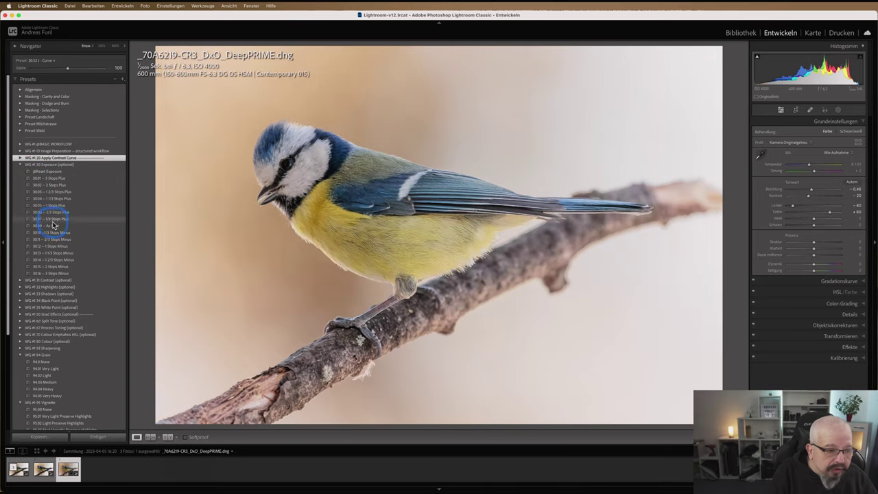
left_click(53, 231)
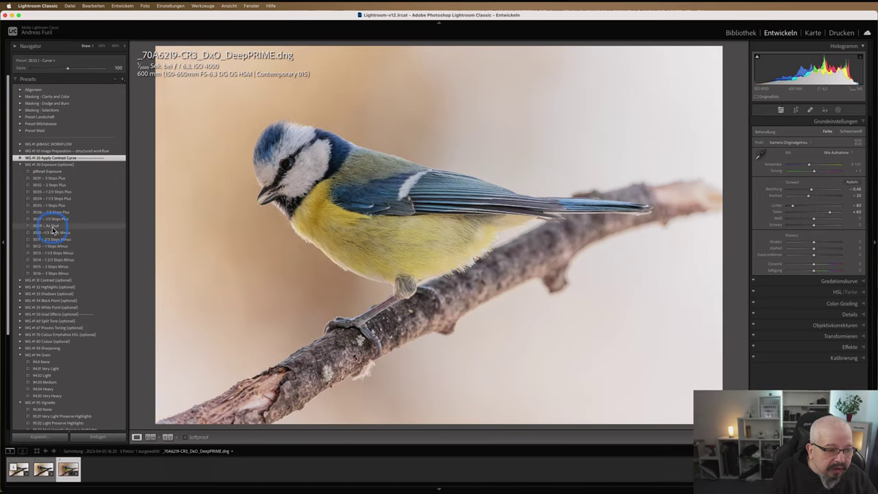
left_click(53, 231)
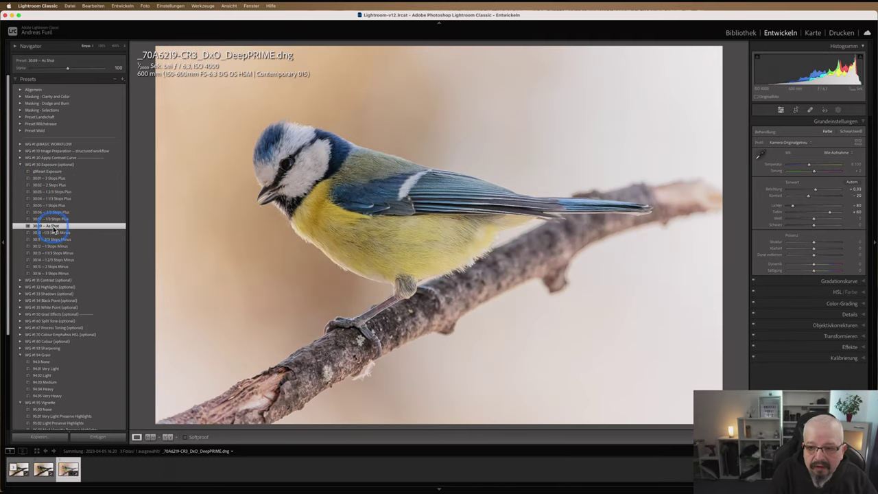
left_click(53, 233)
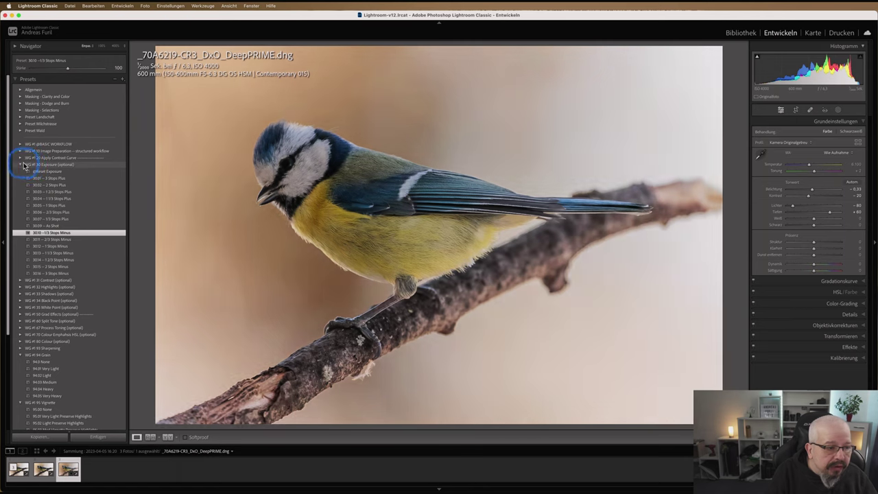
left_click(24, 165)
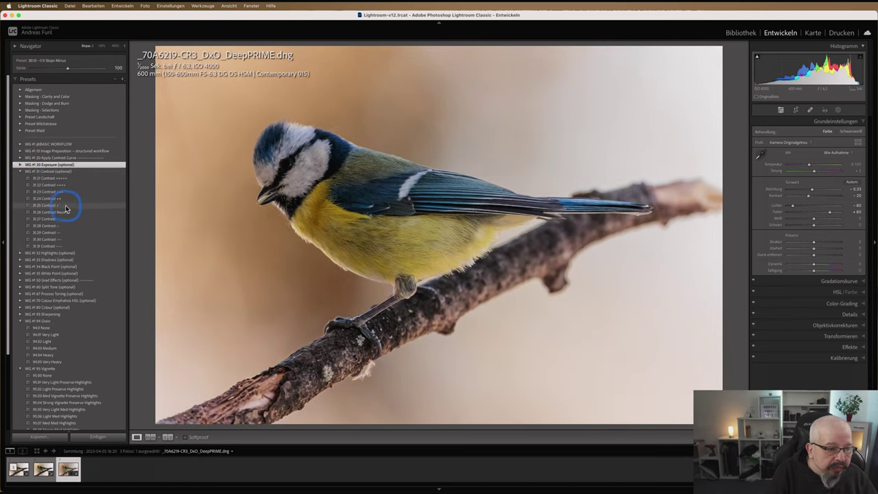
left_click(60, 201)
left_click(21, 171)
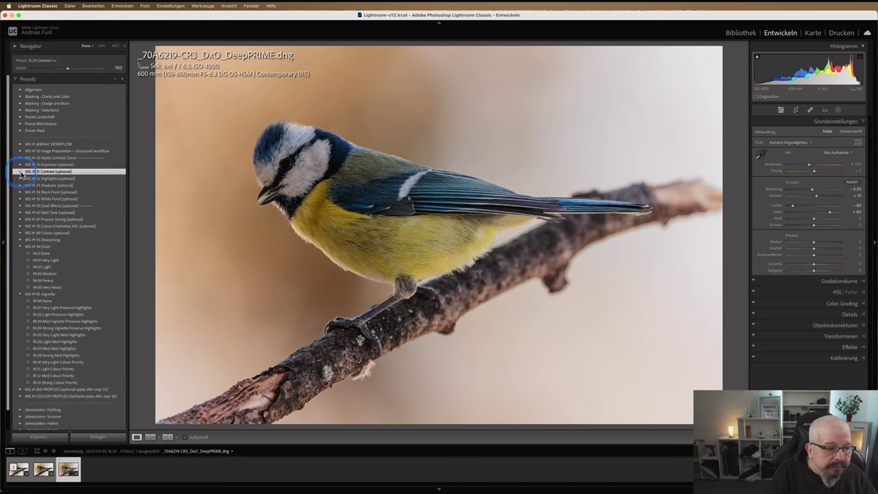
Apply the 32.12 Highlights ---- and 33.02 Shadows presets.
left_click(20, 179)
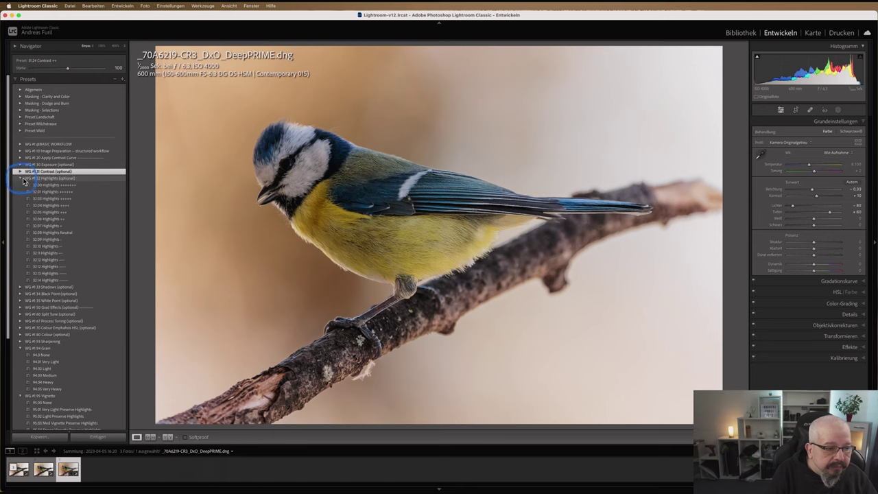
left_click(50, 266)
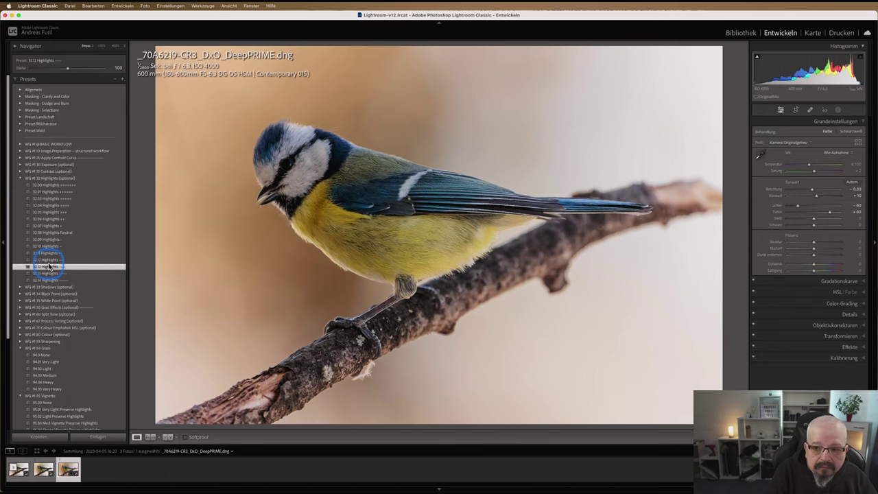
left_click(20, 179)
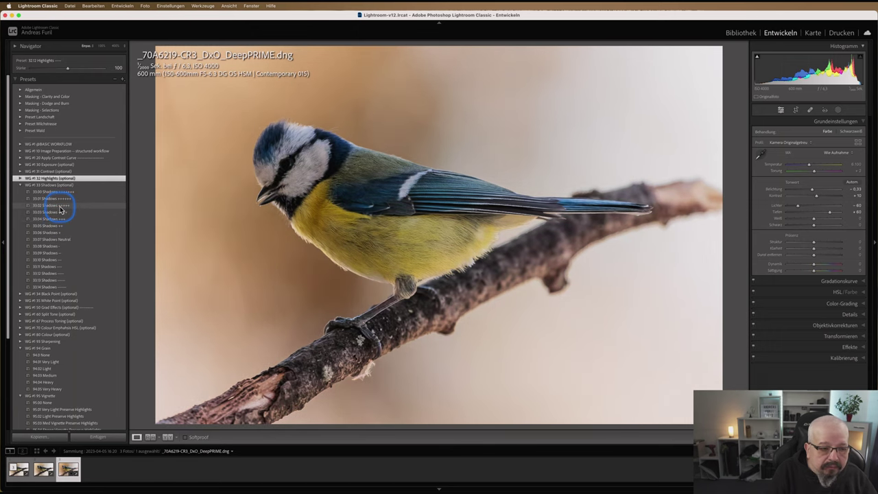
left_click(60, 209)
left_click(20, 185)
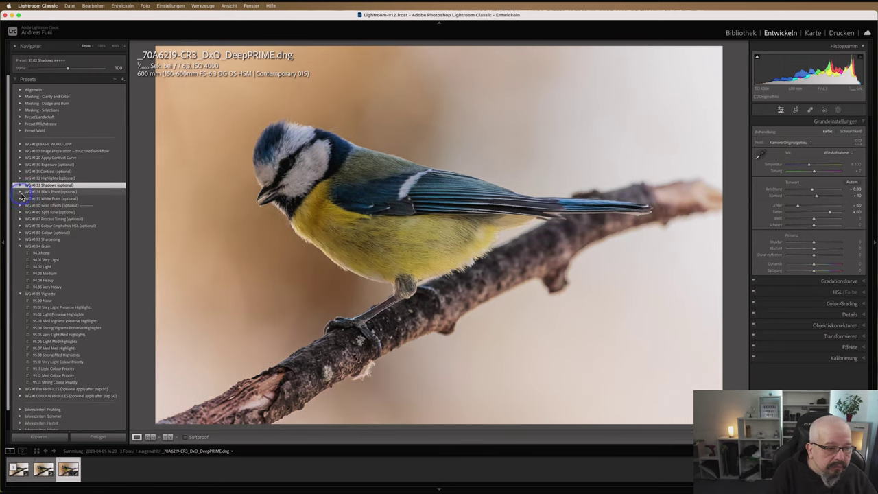
Apply the 34.67 Black Point preset and the 35.53 White Point +++ preset.
left_click(22, 193)
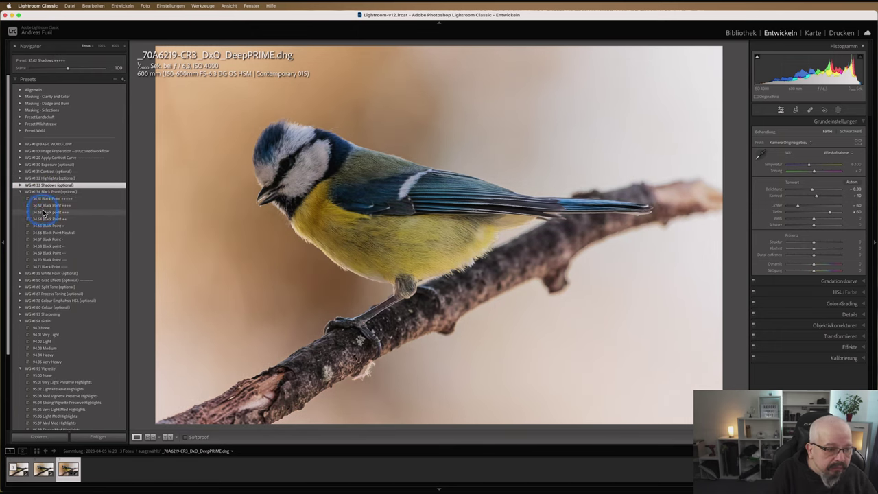
left_click(48, 246)
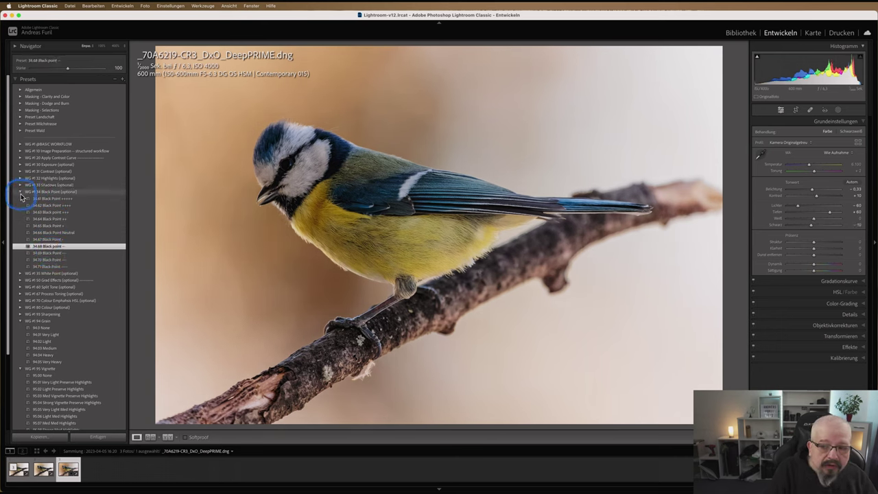
left_click(50, 240)
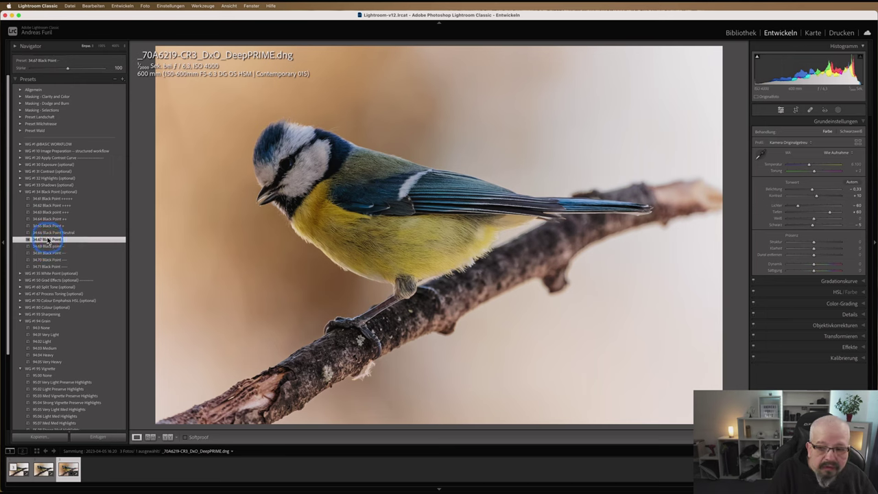
left_click(15, 192)
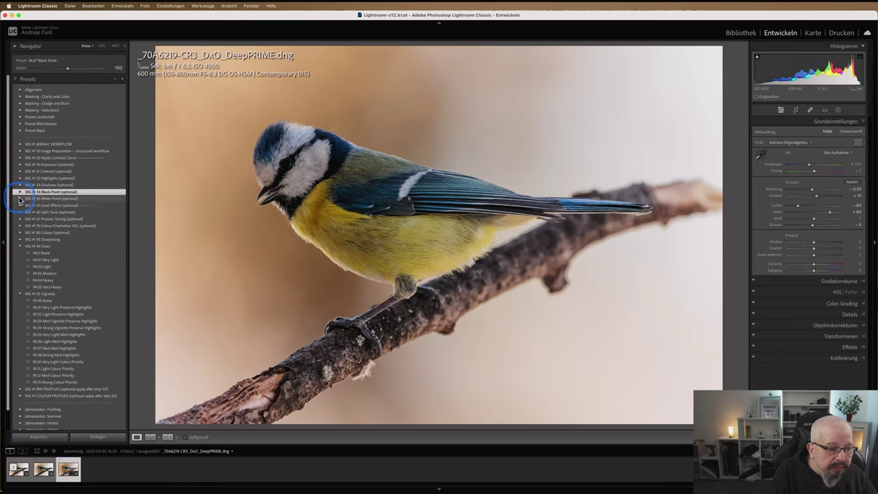
left_click(20, 198)
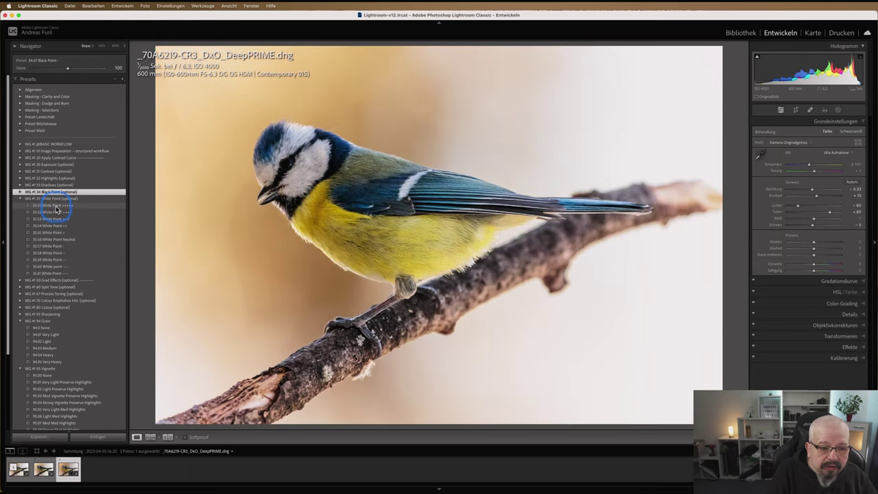
left_click(57, 212)
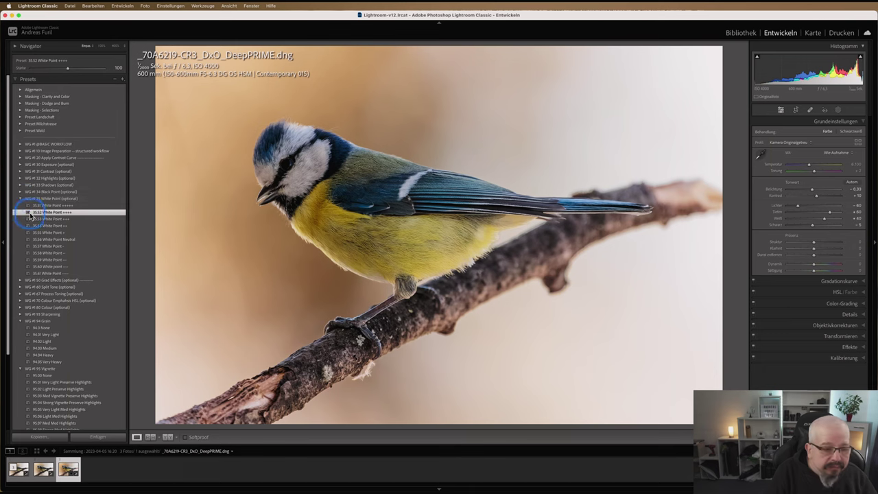
left_click(41, 220)
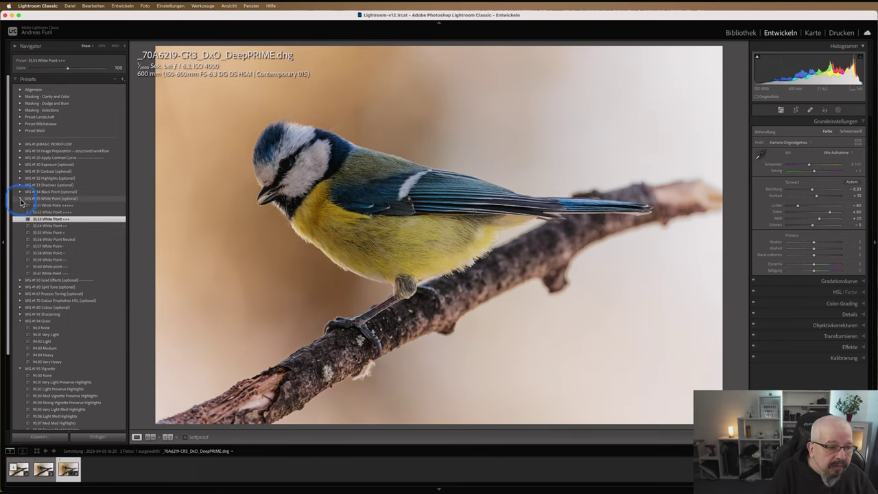
left_click(20, 199)
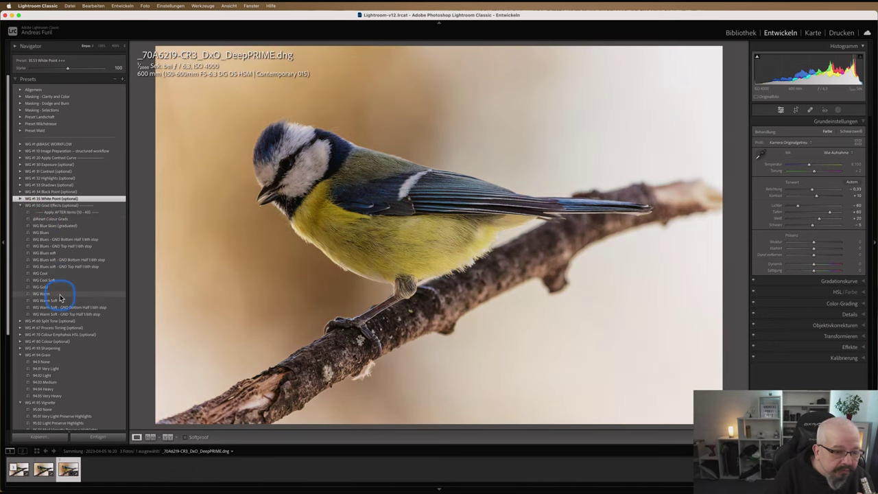
Apply WG Warm Soft, then the Morning Shadow split tone after previewing blue variants.
left_click(61, 303)
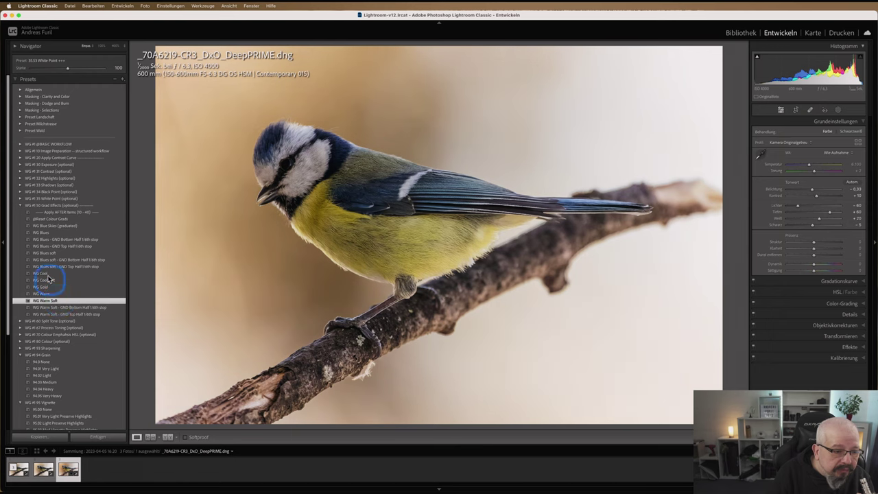
left_click(20, 207)
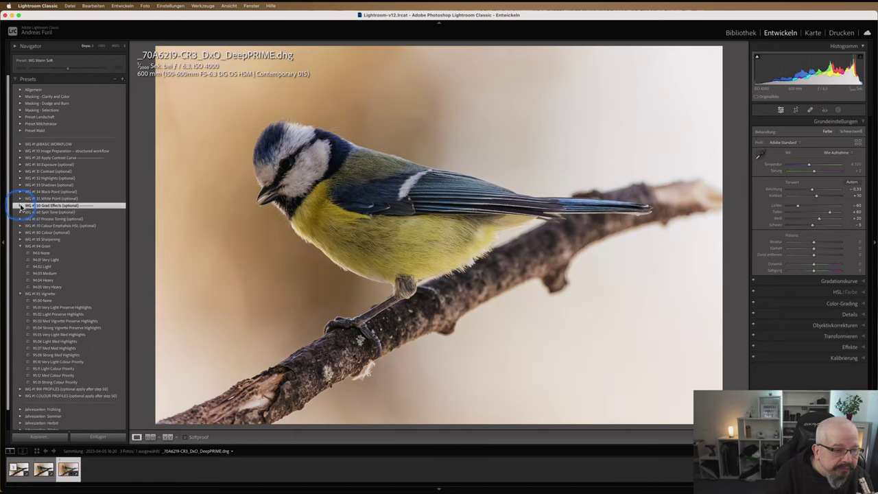
left_click(21, 213)
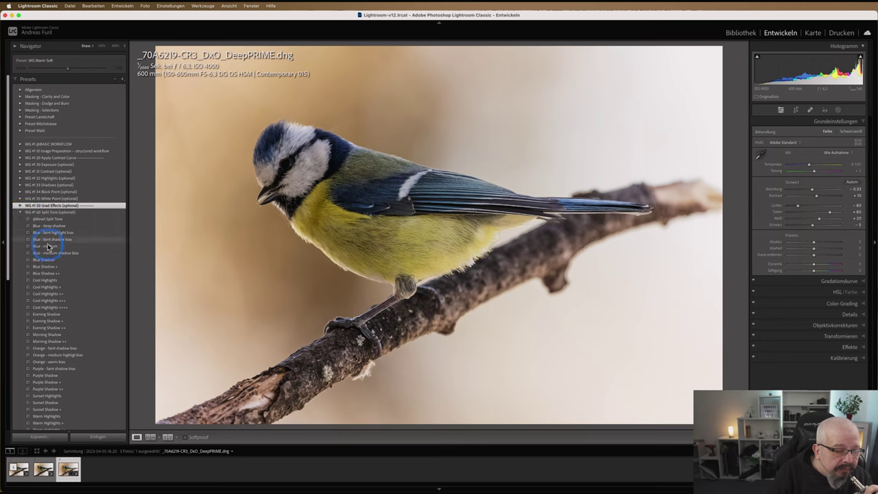
left_click(79, 246)
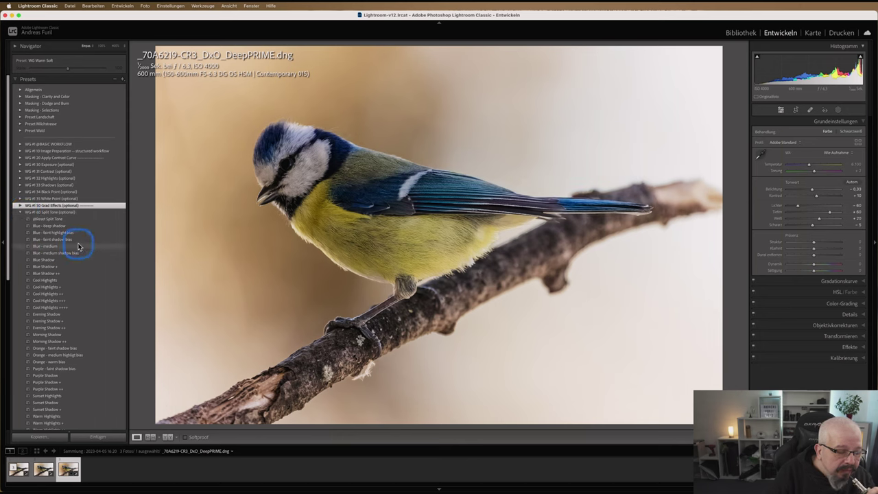
left_click(74, 275)
left_click(66, 331)
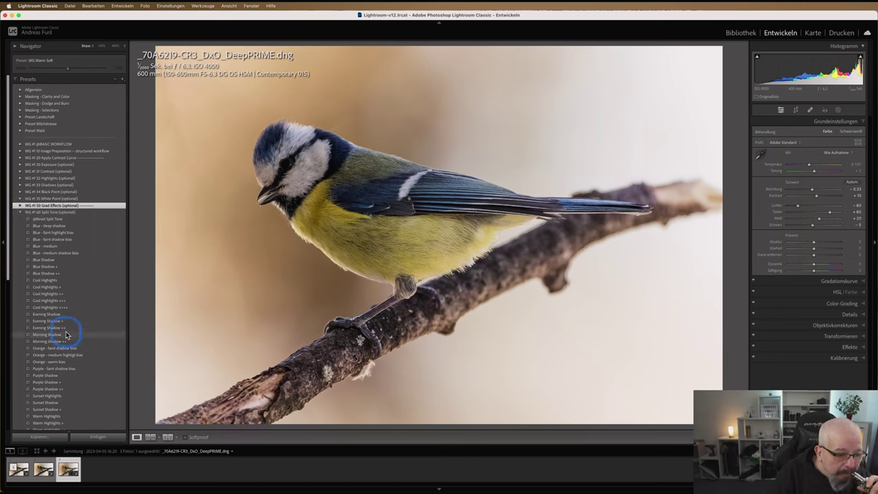
left_click(65, 335)
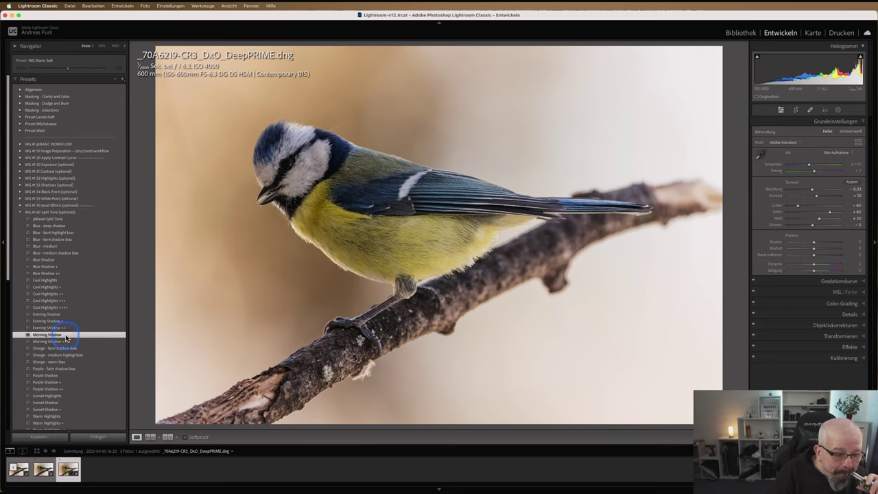
Apply the 6719 Saturate + process toning and 70.03 Warm Light HSL presets.
left_click(21, 215)
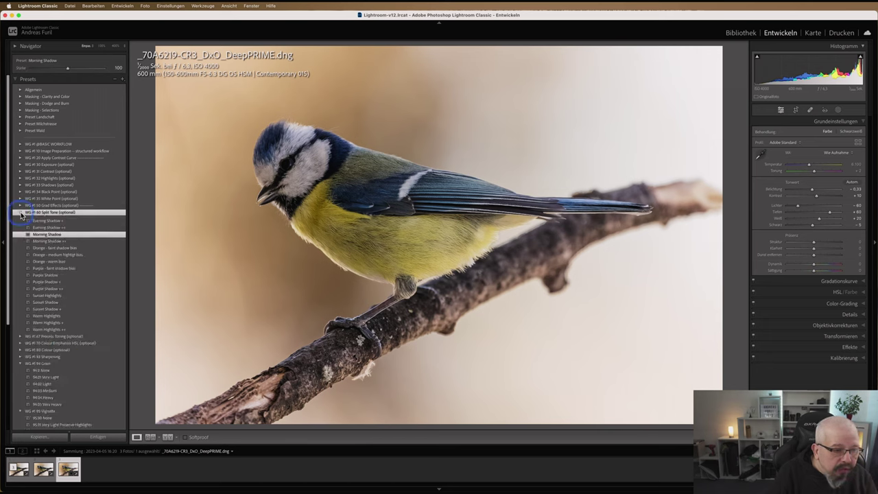
left_click(20, 219)
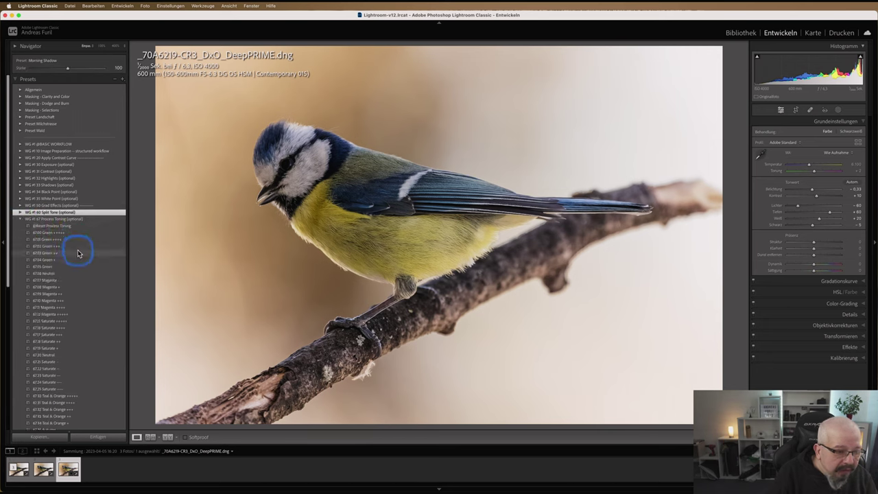
scroll(76, 247, "down", 1)
scroll(78, 257, "down", 2)
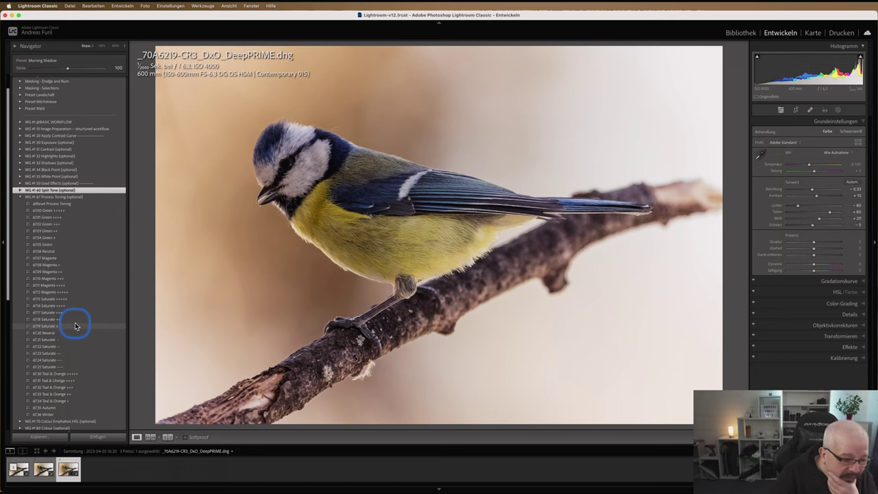
scroll(76, 327, "down", 2)
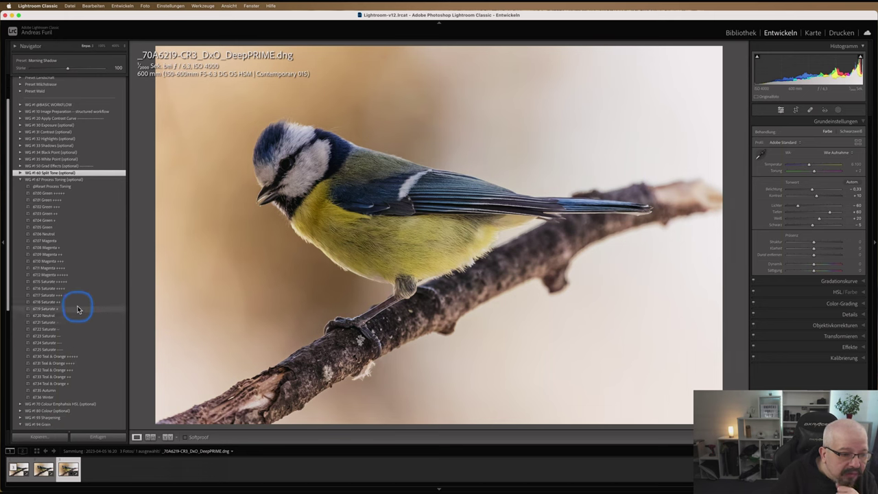
left_click(76, 309)
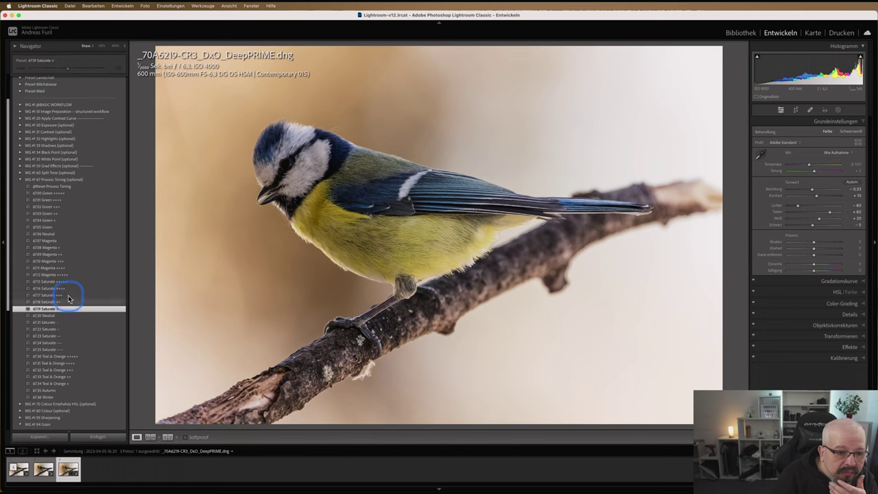
left_click(20, 180)
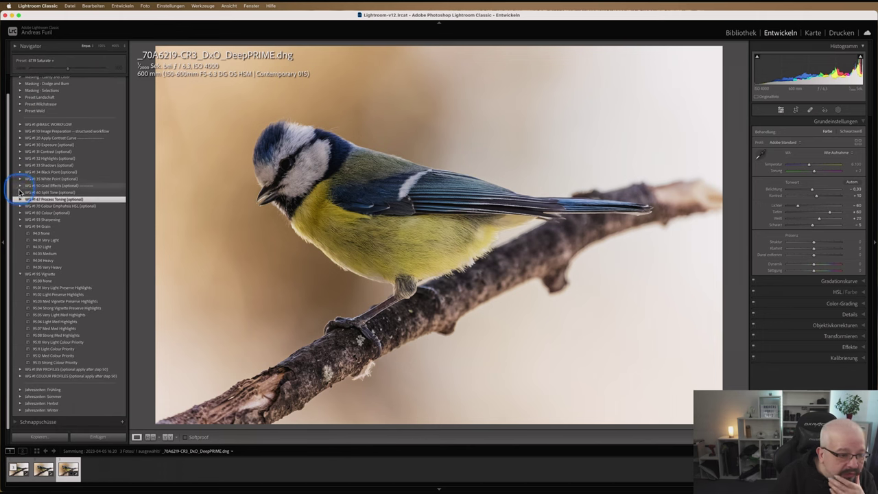
left_click(20, 206)
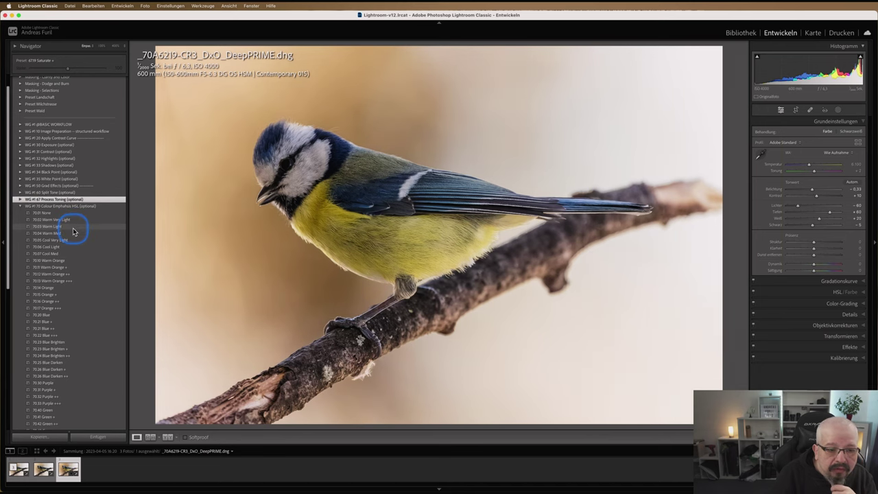
left_click(74, 228)
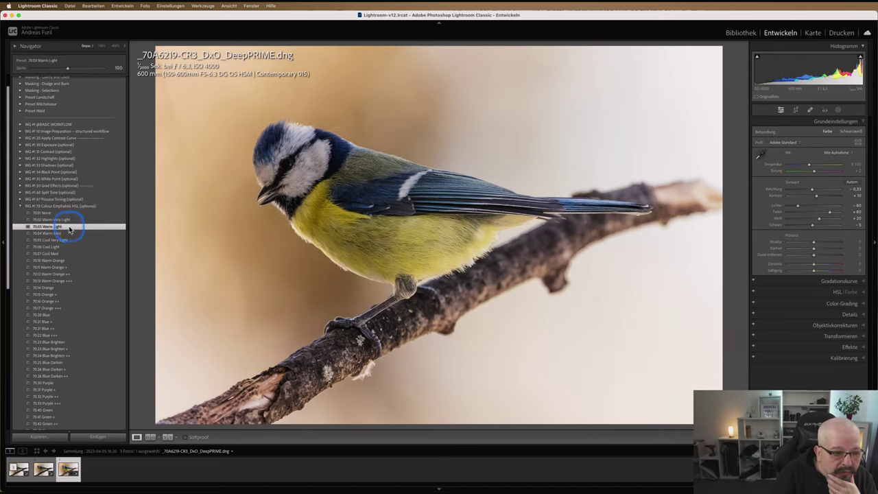
Apply 80.05 VIB 10 SAT 0 and send the photo to Topaz Photo AI.
left_click(20, 205)
left_click(20, 213)
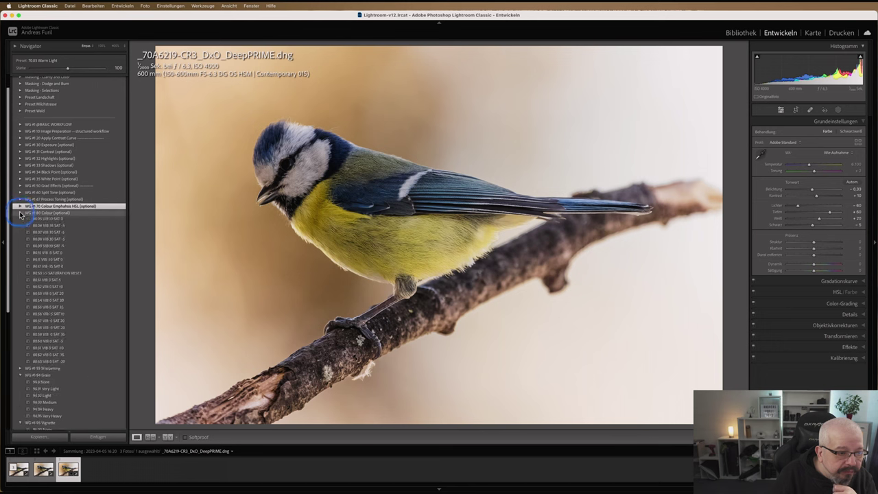
left_click(58, 256)
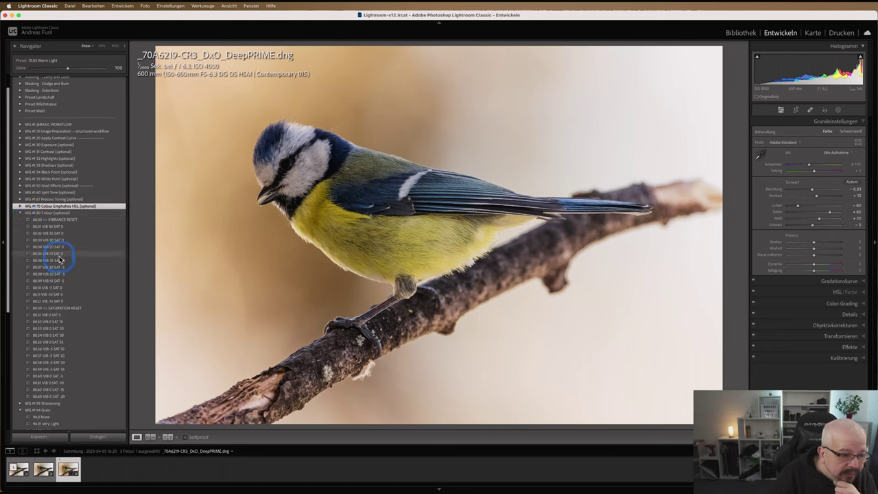
left_click(20, 215)
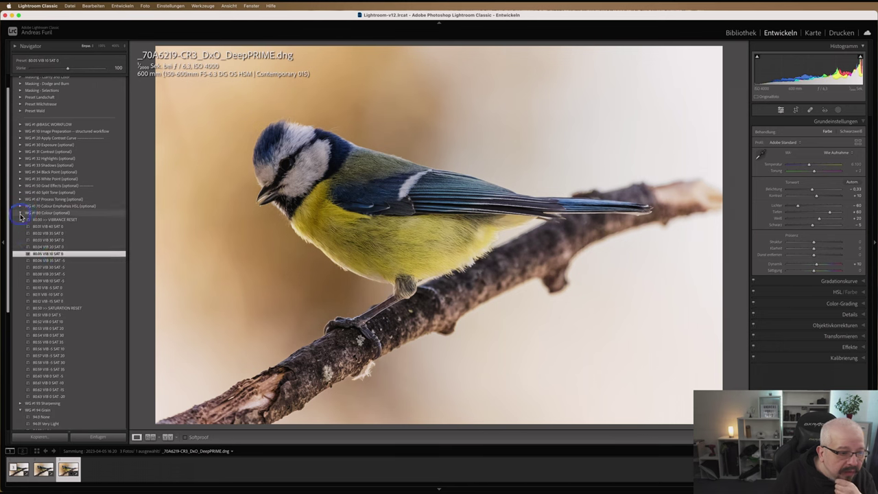
right_click(432, 238)
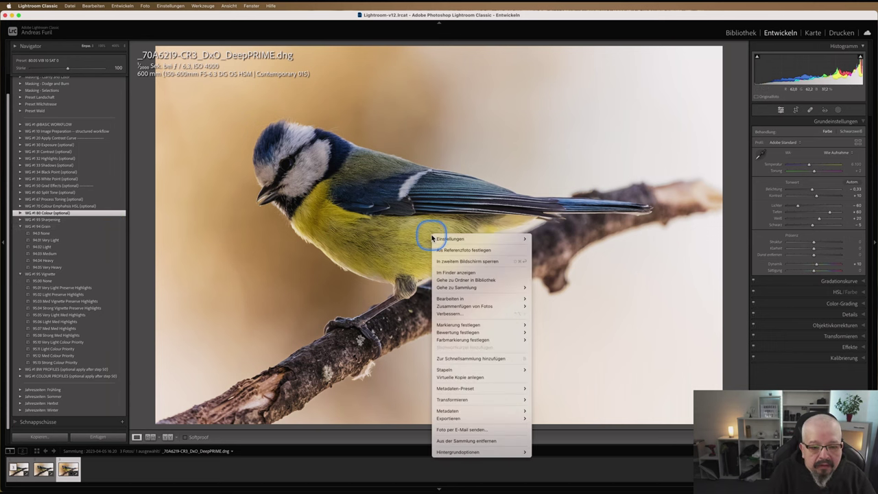
mouse_move(451, 299)
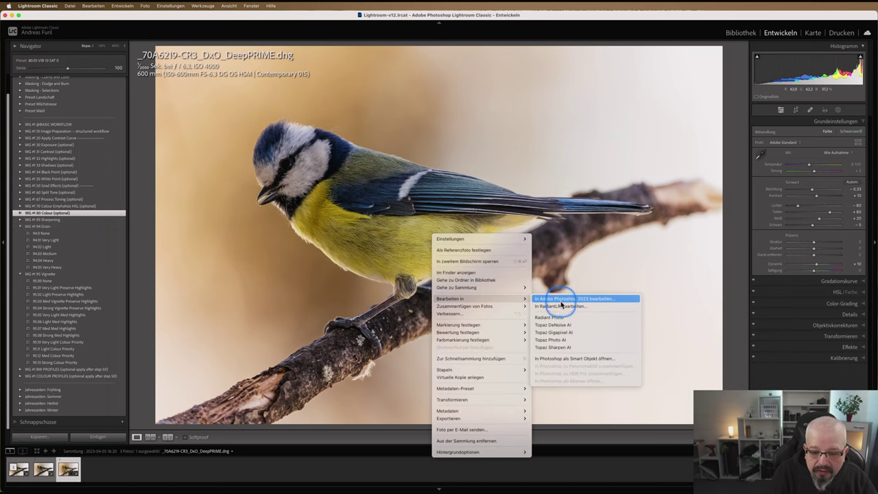
left_click(572, 339)
Upscale a copy 1.2× with Low Resolution at Suppress Noise 40, saving as ...-Bearbeitet-2.tif.
left_click(608, 192)
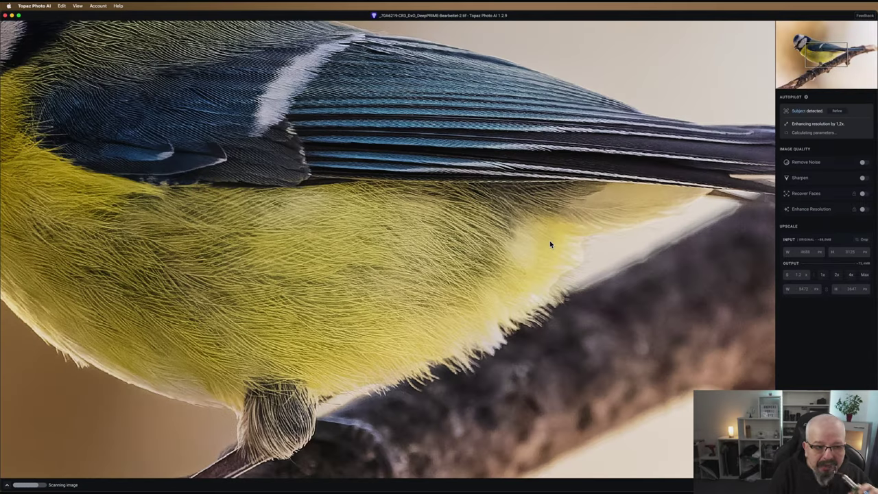
left_click(785, 214)
left_click_drag(833, 294, 817, 297)
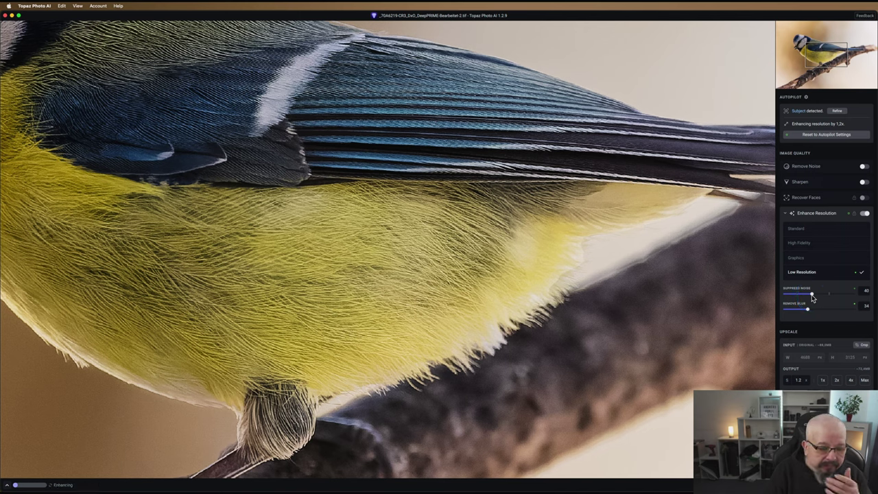
left_click(812, 297)
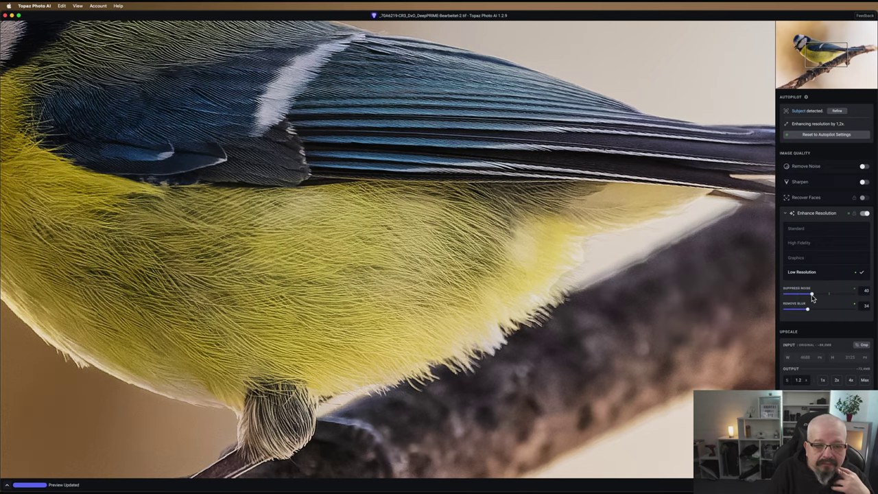
left_click(789, 380)
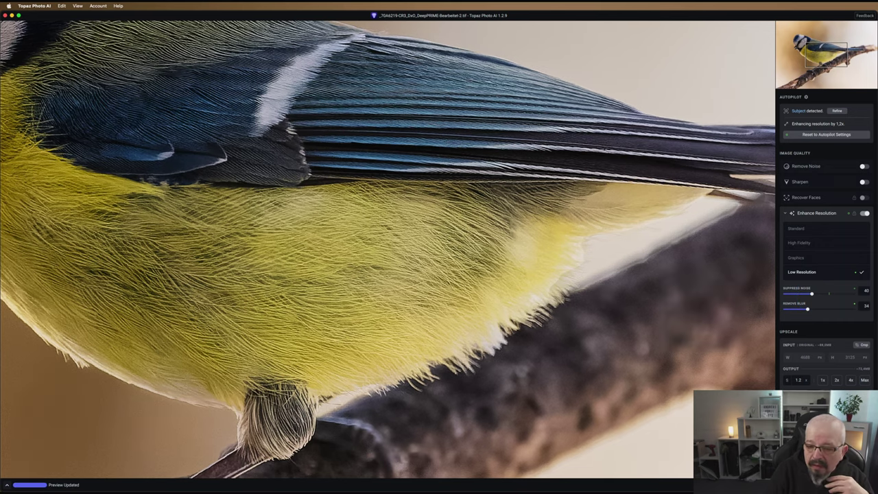
key("super+s")
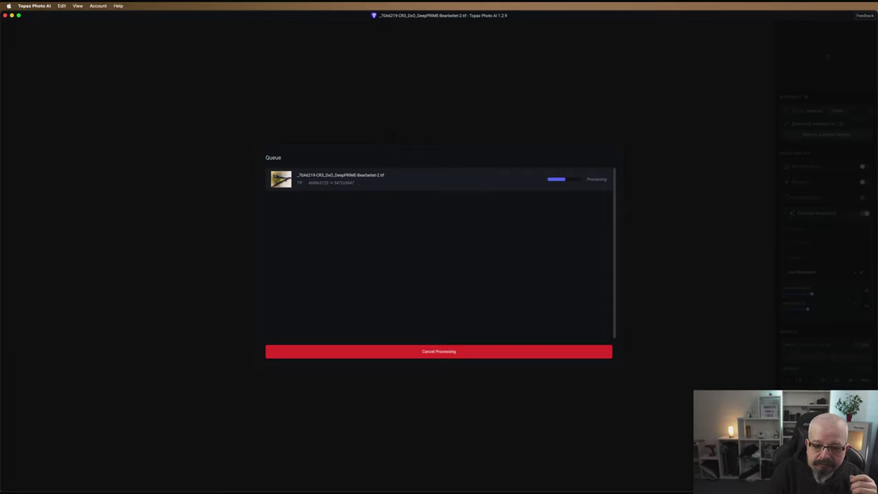
left_click(743, 393)
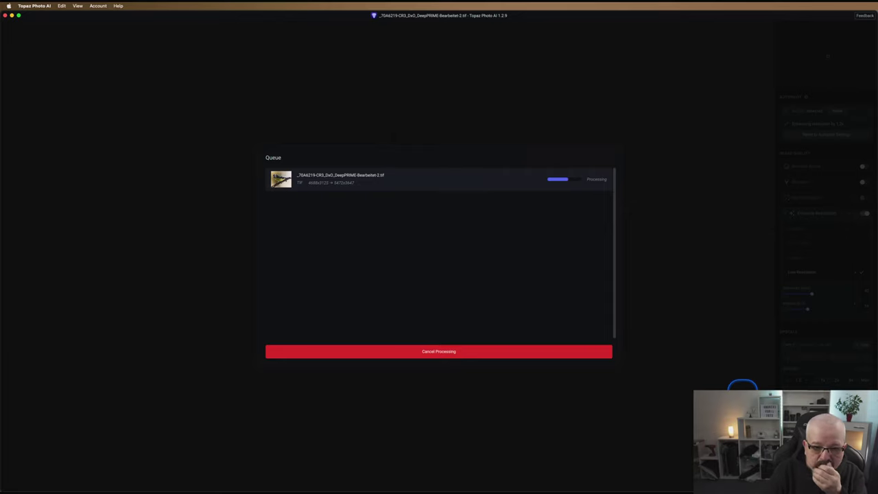
left_click(743, 393)
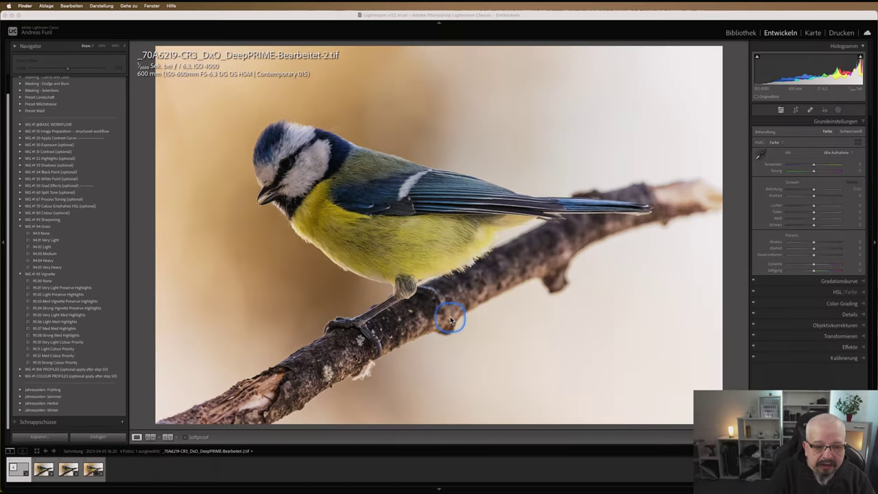
Add 94.01 Very Light grain and 95.03 Med Vignette Preserve Highlights, then compare filmstrip versions.
left_click(42, 241)
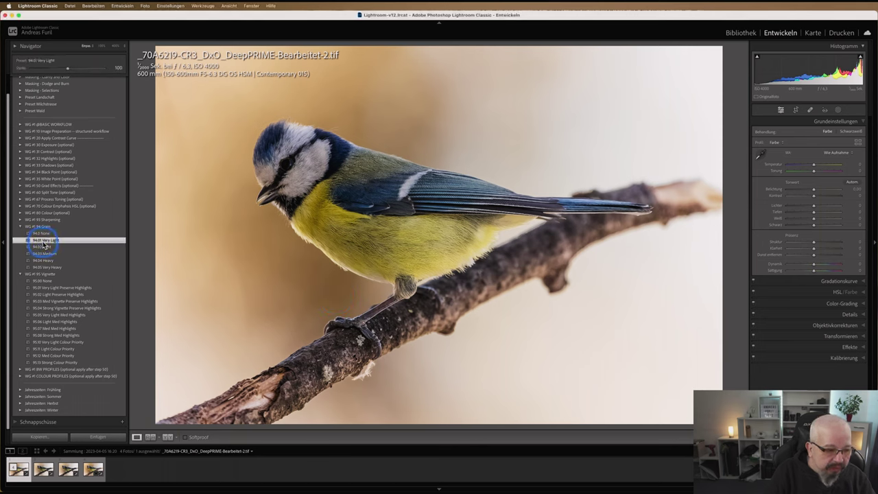
left_click(69, 302)
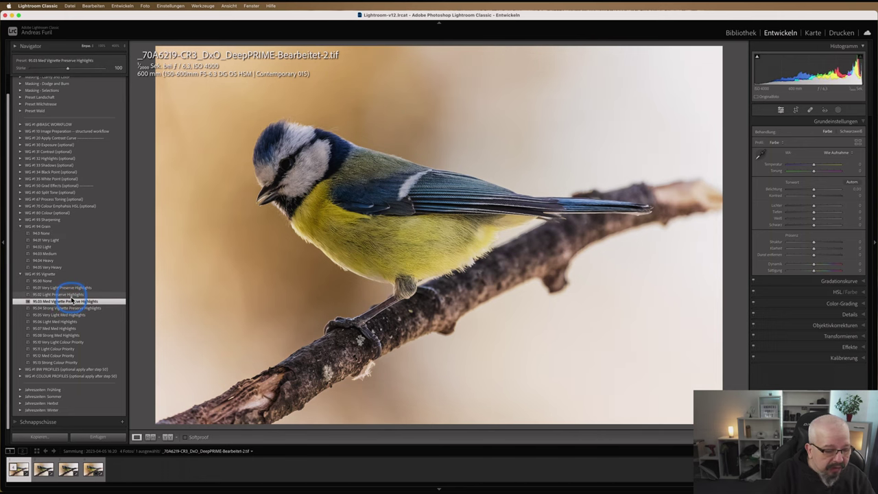
left_click(43, 469)
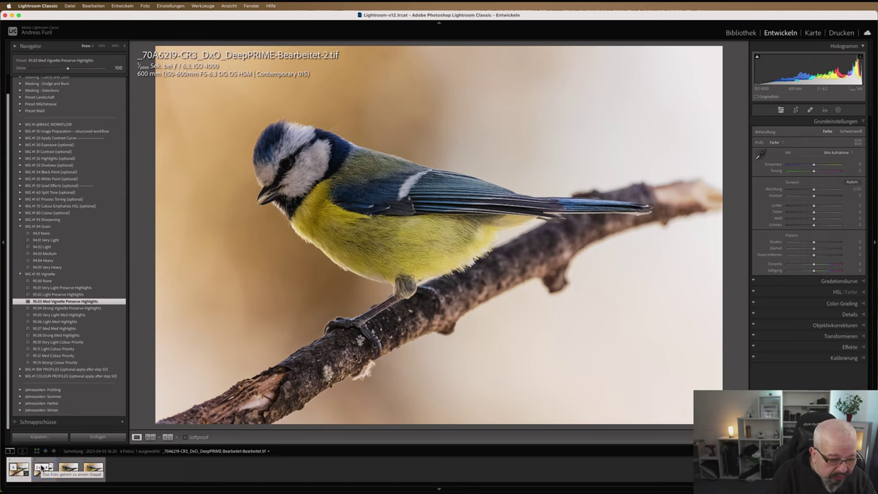
left_click(83, 471)
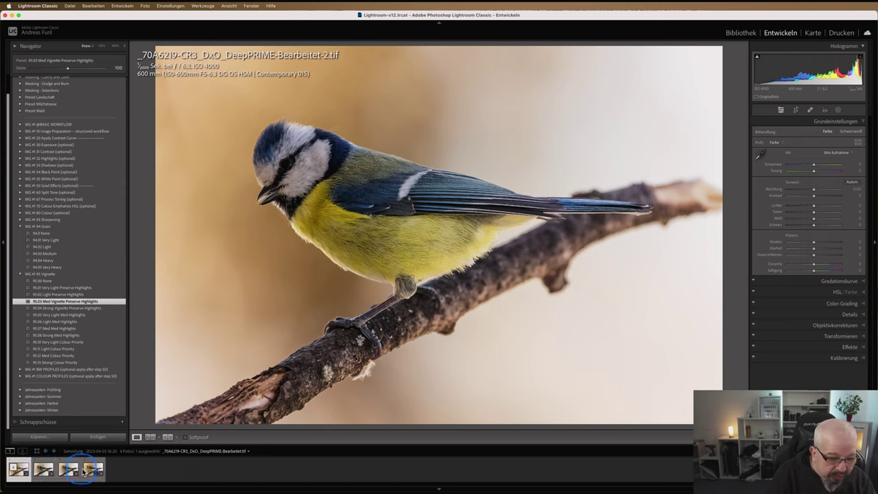
left_click(42, 472)
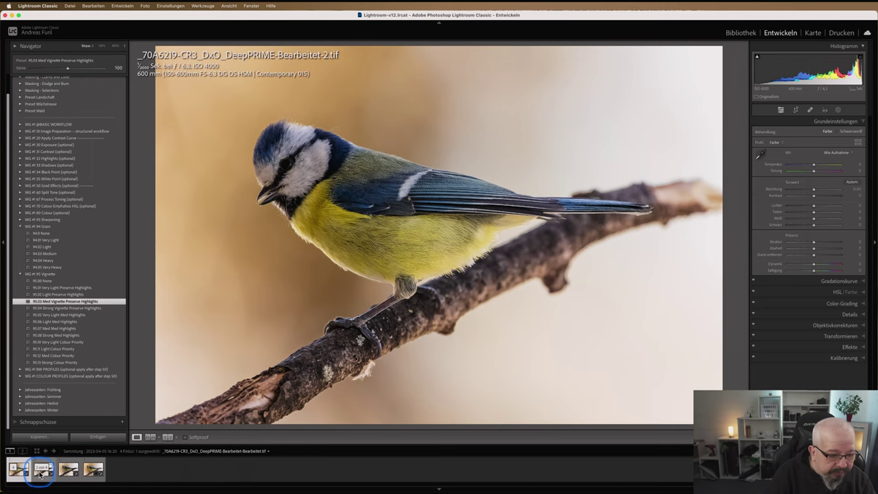
Set the other blue tit version, Bearbeitet-Bearbeitet.tif, as the reference photo in Reference view.
left_click(151, 437)
left_click(46, 472)
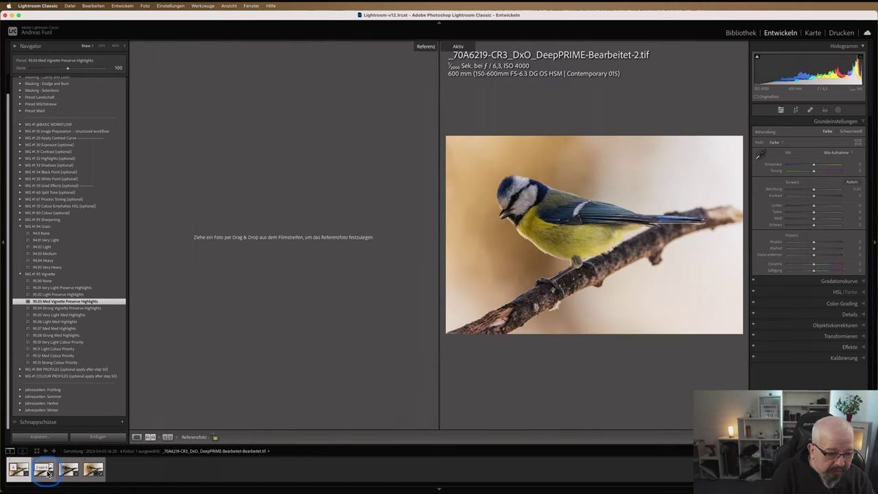
left_click_drag(47, 472, 238, 308)
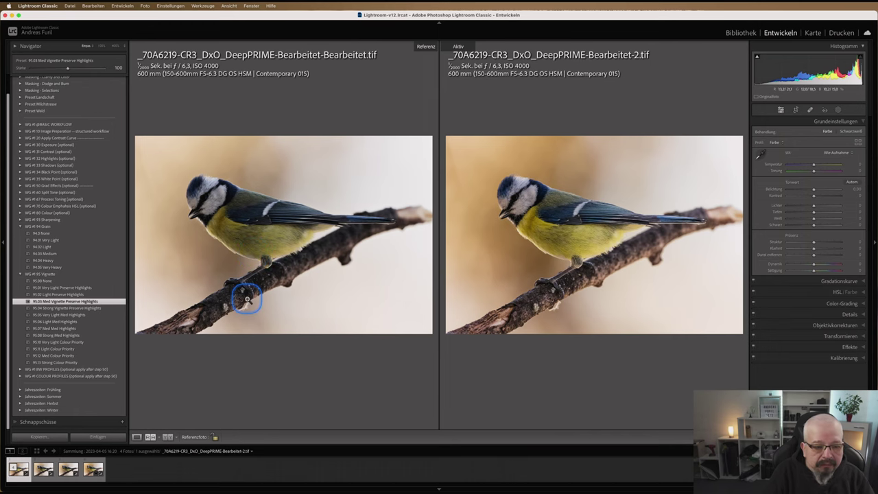
Apply the 94.01 Very Light grain and 95.03 Med Vignette presets to Bearbeitet-Bearbeitet.tif, then reselect Bearbeitet-2.tif.
left_click(137, 437)
left_click(38, 472)
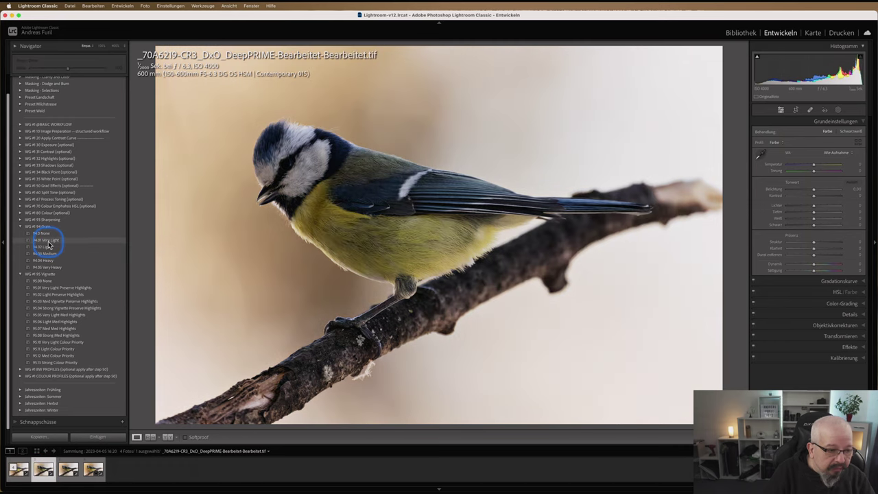
left_click(48, 241)
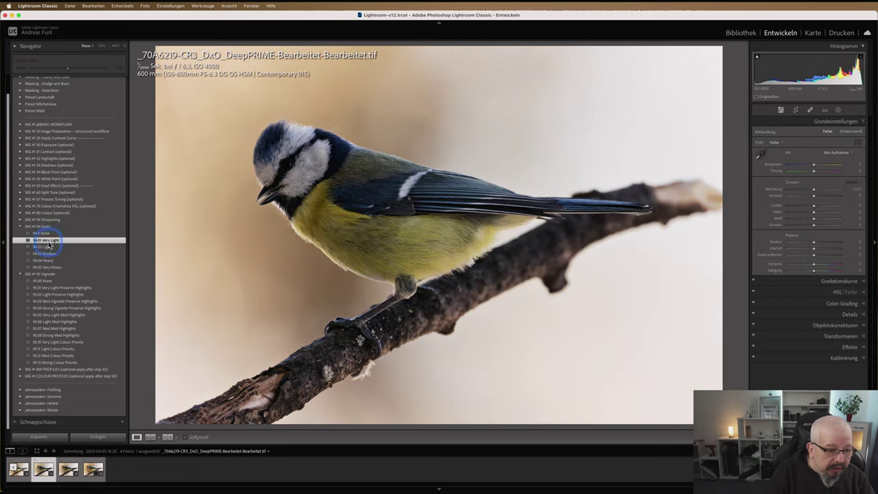
left_click(63, 302)
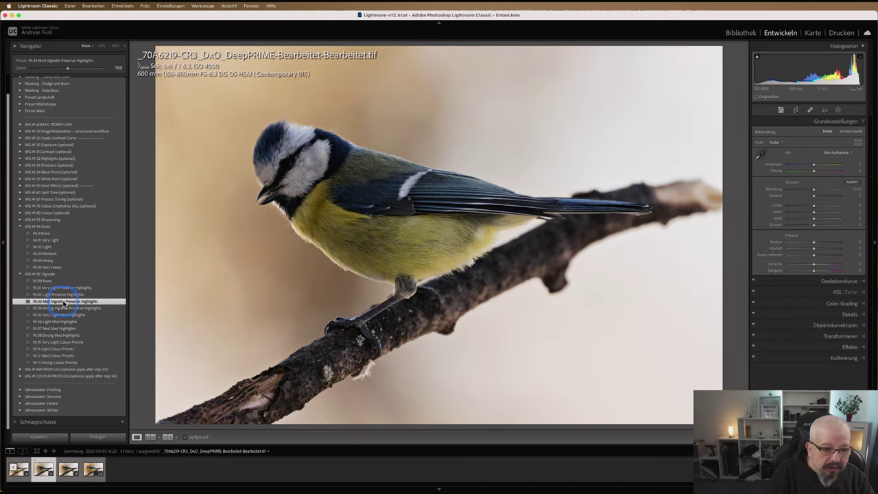
left_click(18, 474)
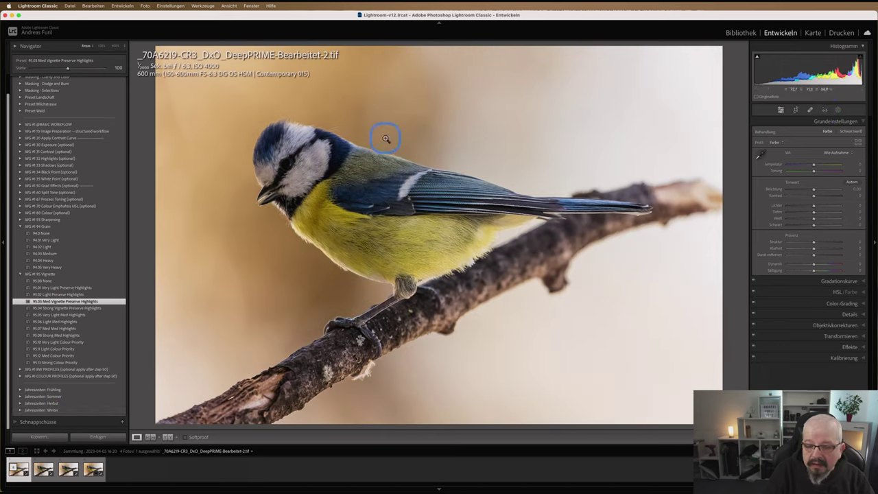
Zoom 1:1 on the bird's head and paint a new brush mask over the eye.
left_click(305, 164)
left_click_drag(377, 163, 418, 182)
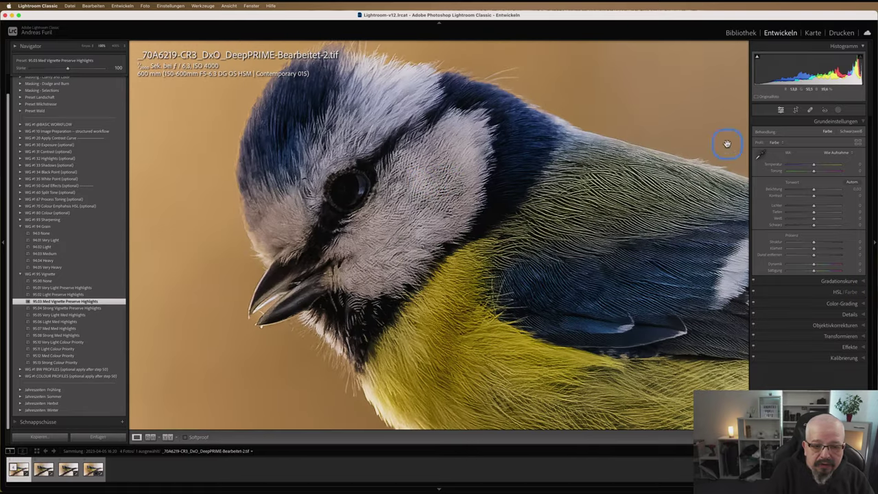
left_click(837, 110)
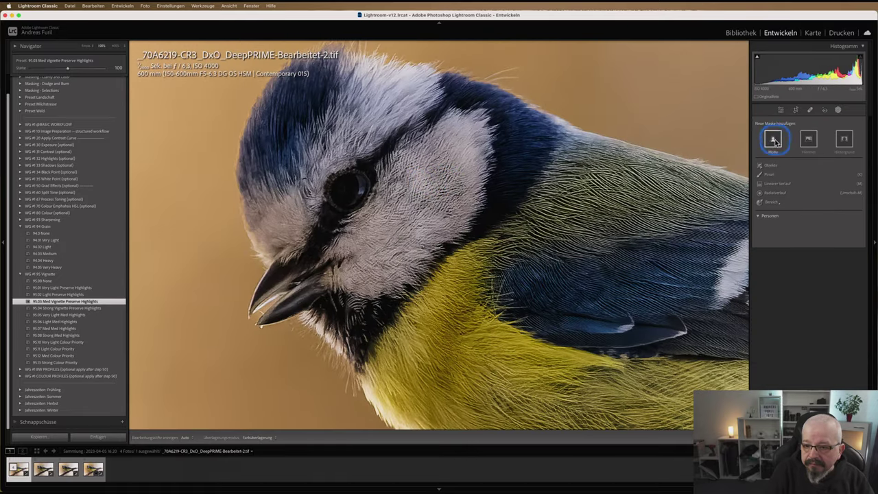
left_click(763, 175)
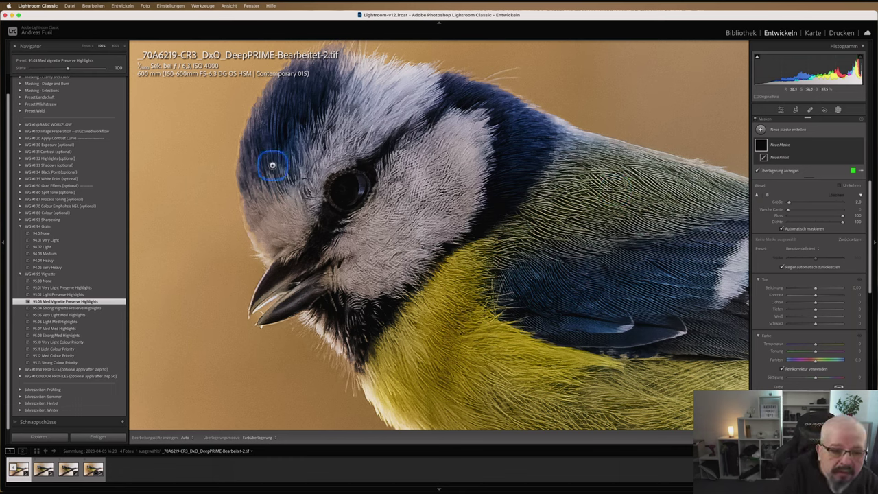
left_click_drag(350, 184, 343, 185)
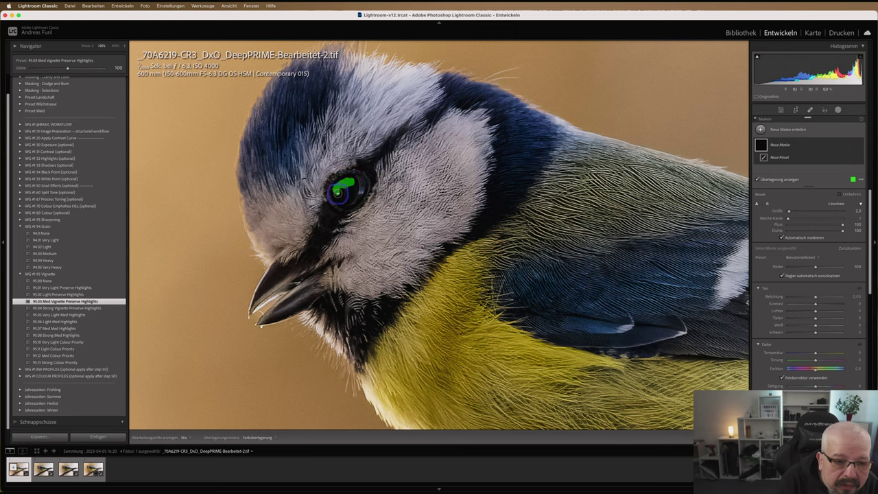
mouse_move(337, 197)
left_mouse_down()
mouse_move(354, 199)
mouse_move(355, 174)
mouse_move(354, 186)
left_mouse_up()
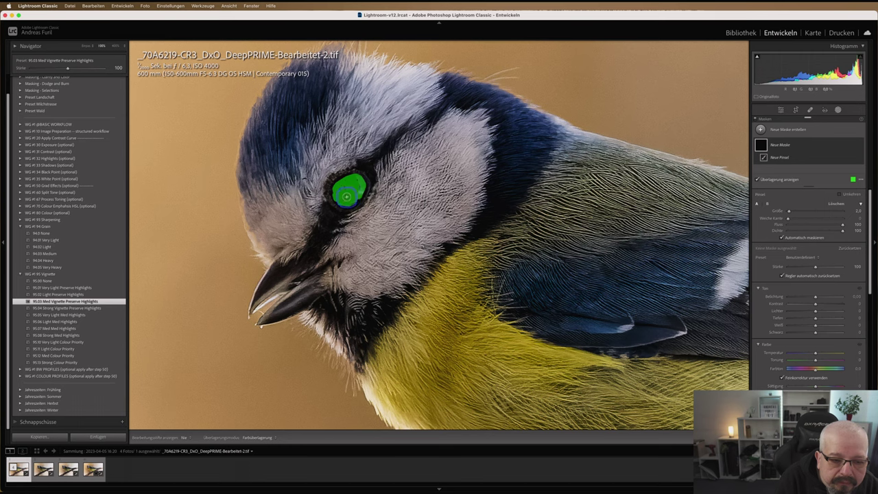
left_click_drag(359, 186, 354, 179)
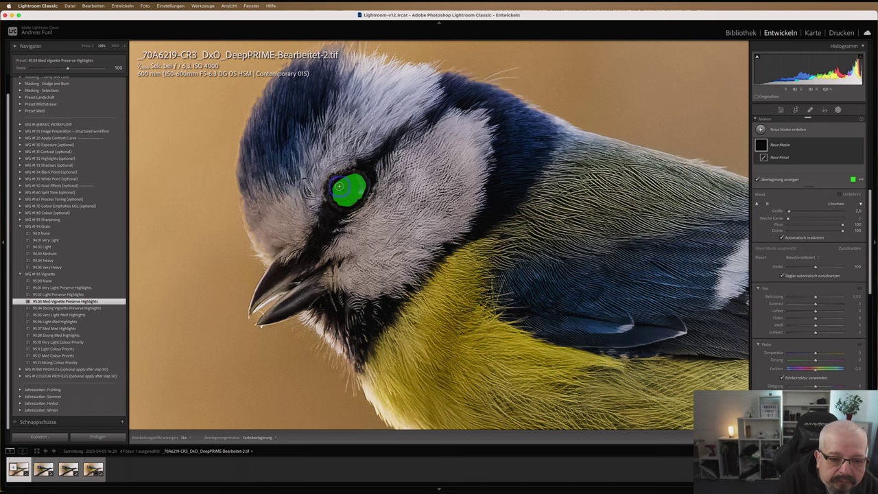
Hide the mask overlay and raise the eye mask's highlights from 10 to 22.
left_click(817, 258)
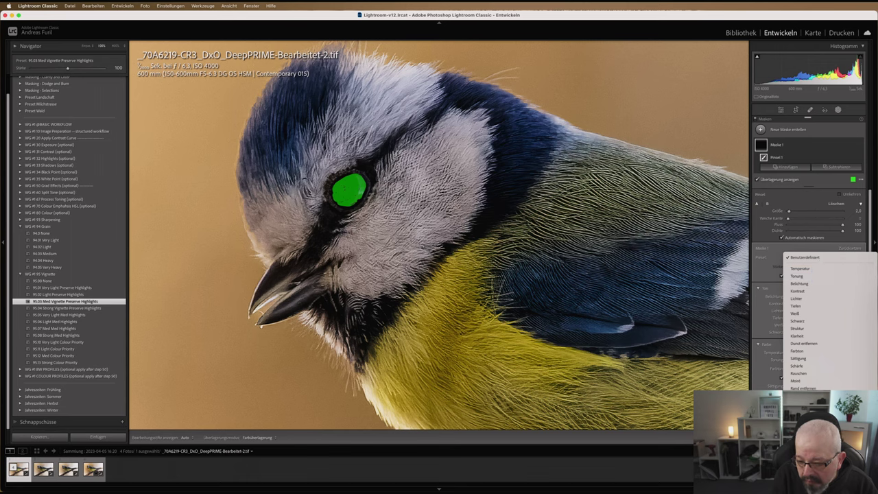
key("Escape")
key("o")
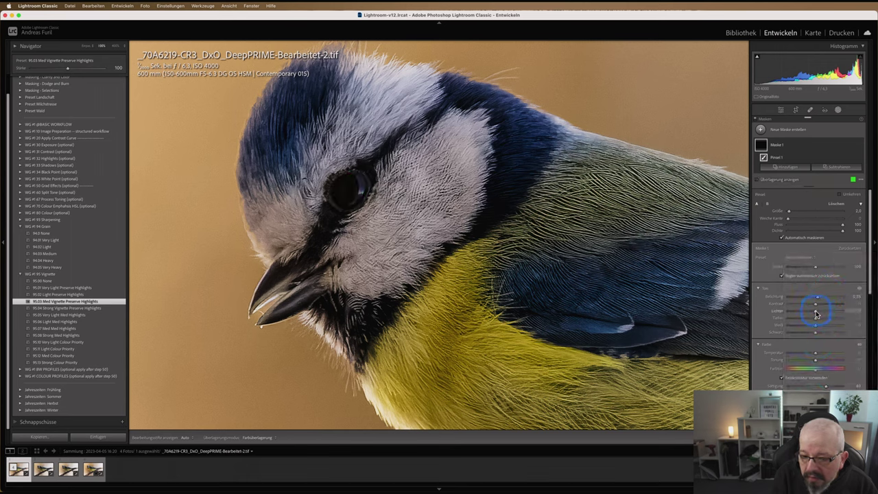
left_click_drag(818, 314, 822, 313)
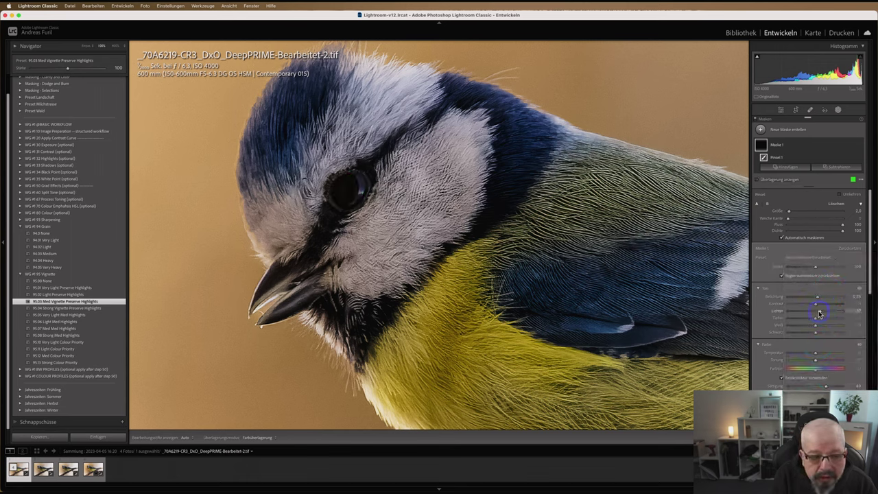
left_click(817, 325)
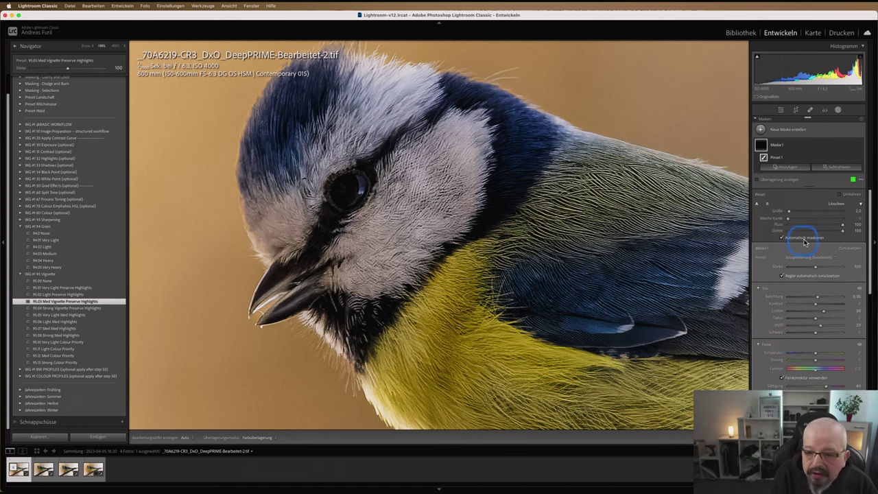
left_click(838, 110)
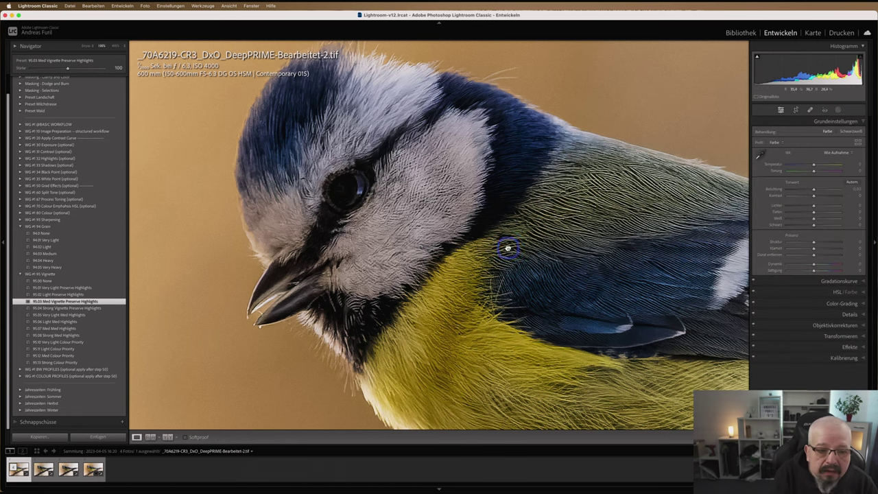
Show the whole blue tit and compare Bearbeitet-2.tif against the Bearbeitet-Bearbeitet.tif reference.
left_click(514, 258)
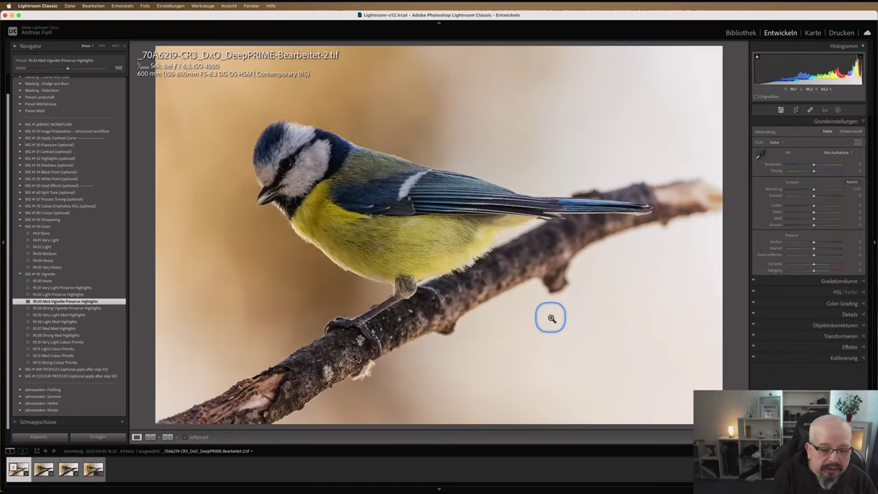
left_click(151, 437)
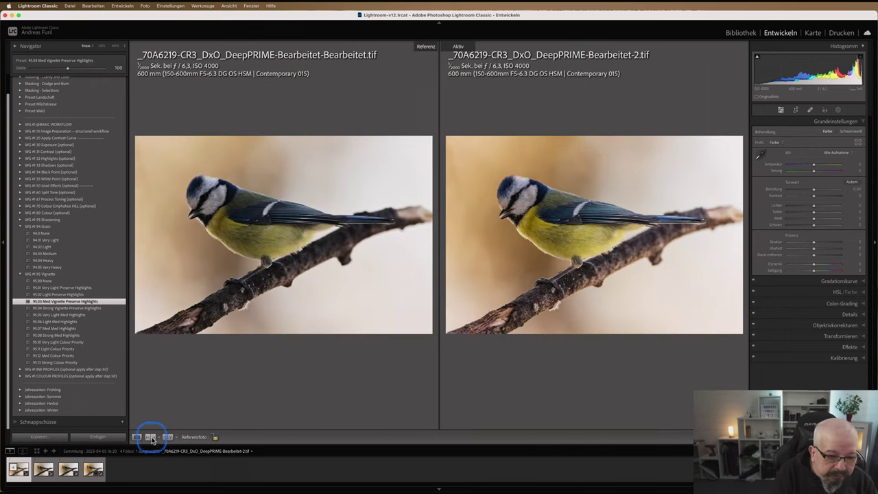